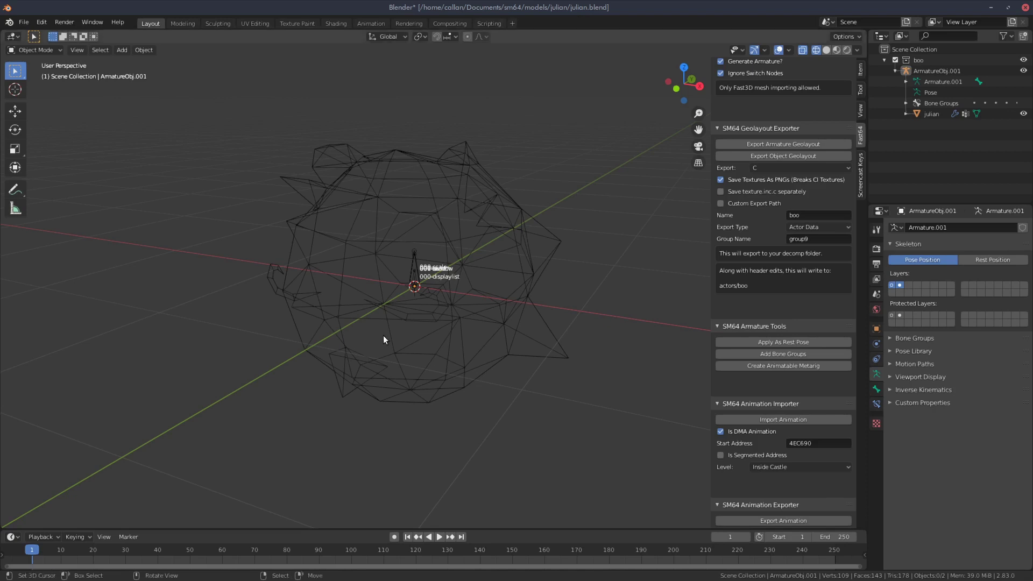
- Put the boo armature in Pose Mode and select its 001-switch bone with the geolayout bone properties shown
scroll(511, 251, "up", 3)
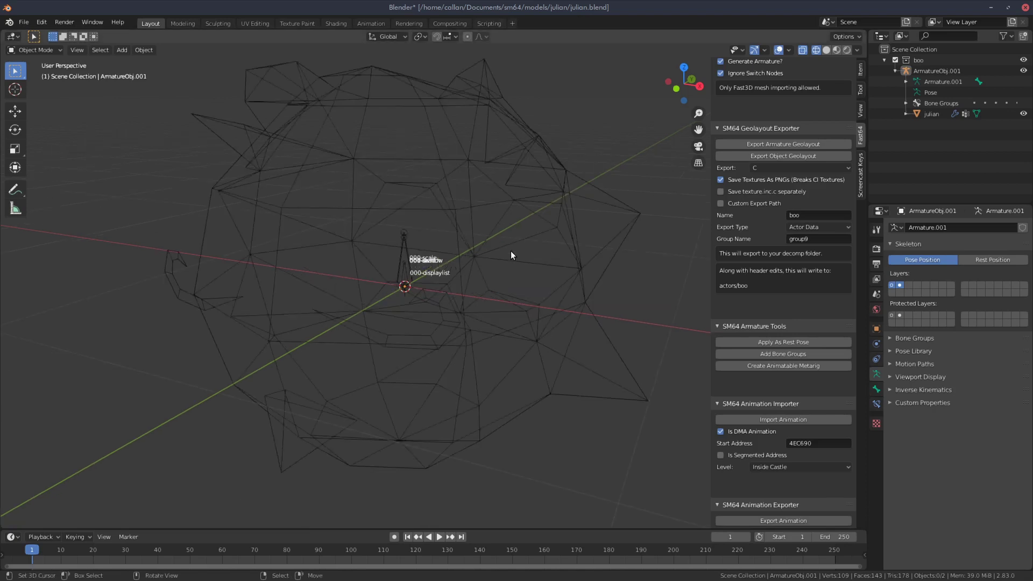
left_click(404, 262)
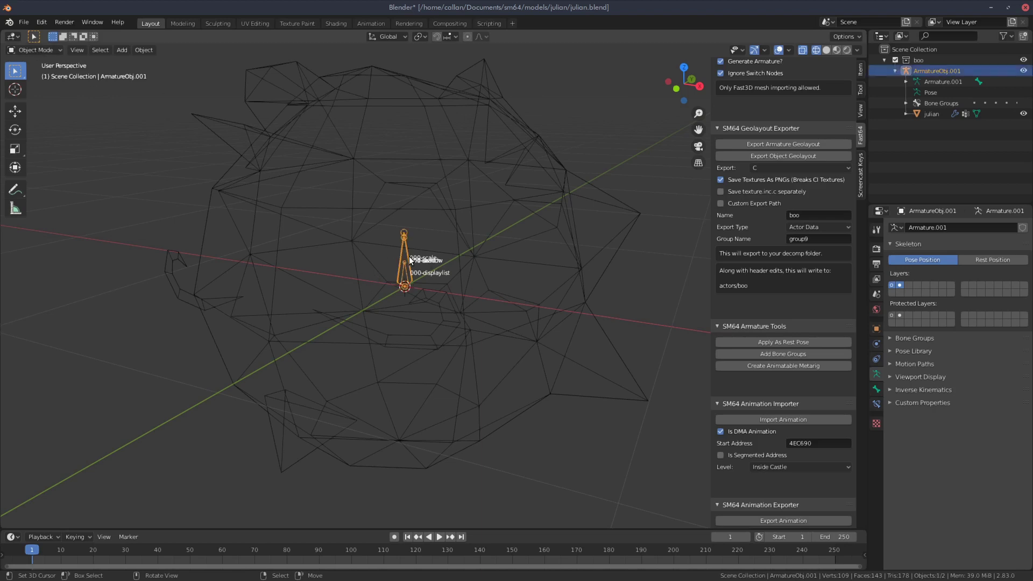
left_click(41, 51)
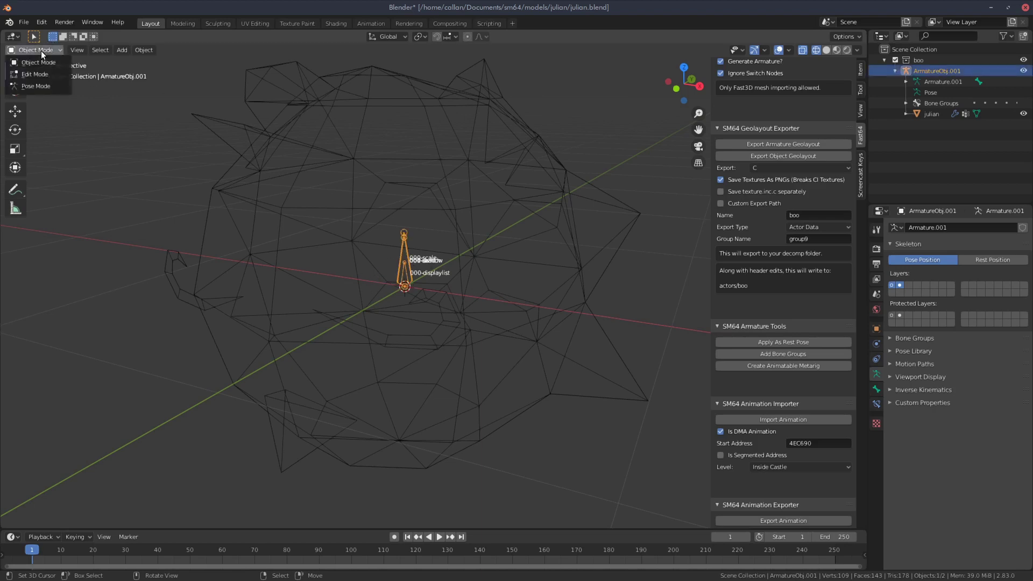
left_click(53, 86)
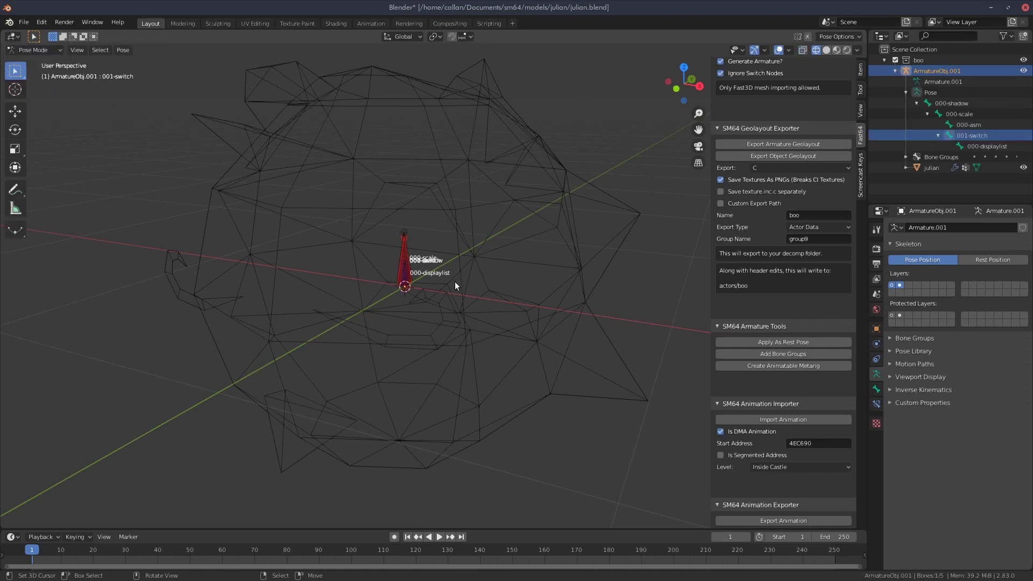
left_click(877, 388)
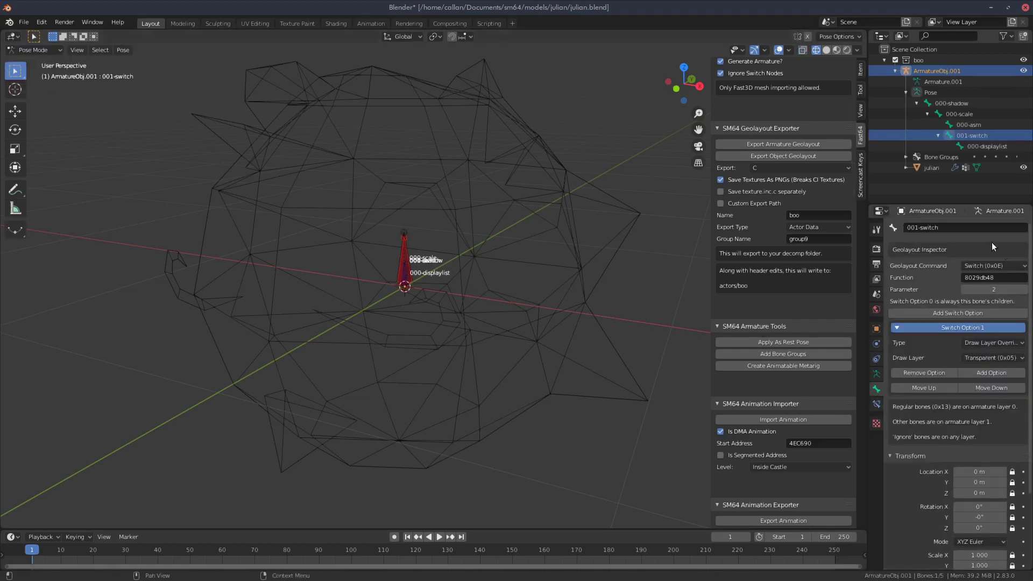
left_click(408, 280)
left_click(408, 280)
left_click(407, 279)
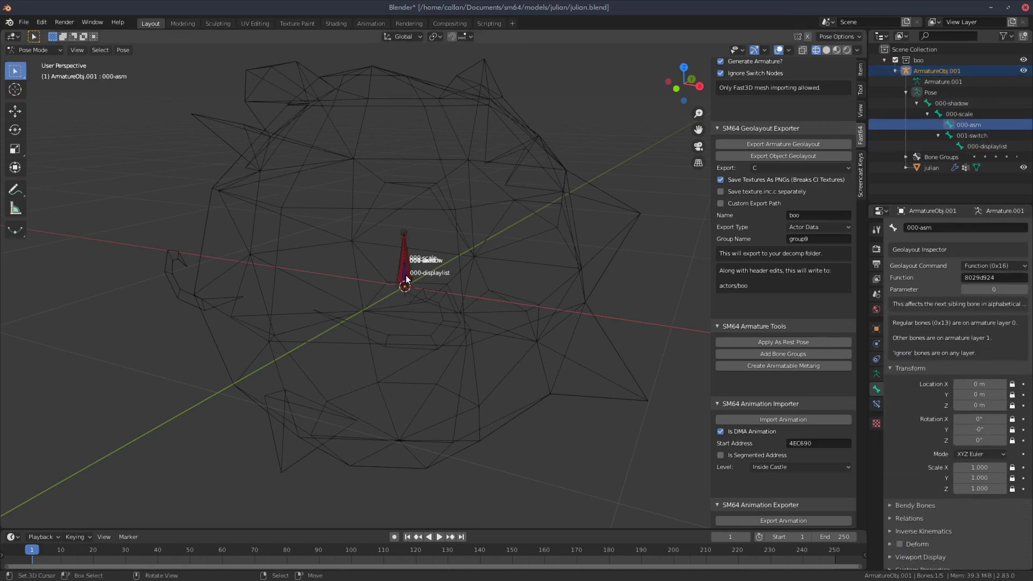
left_click(407, 280)
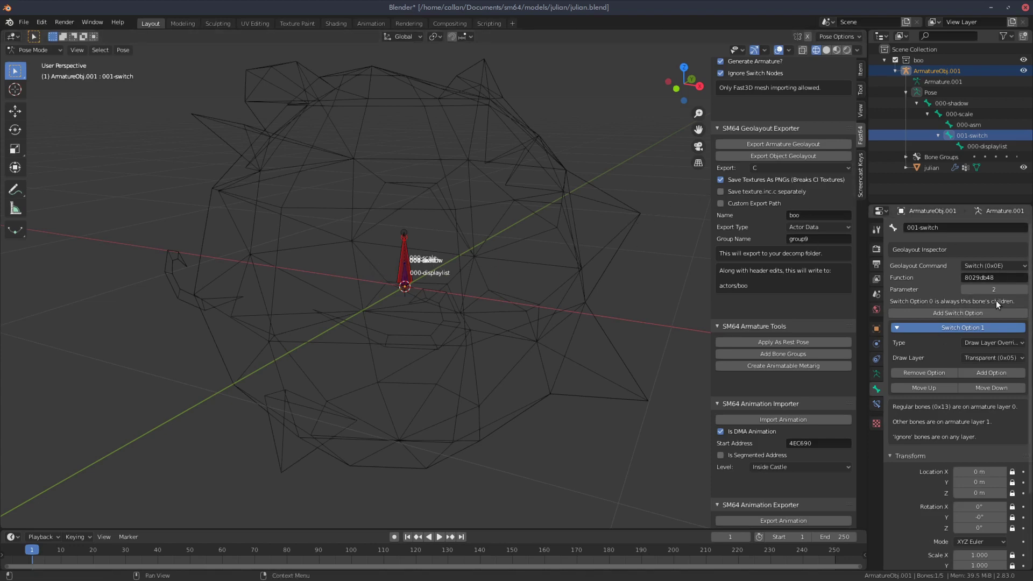
- Replace the 001-switch bone's switch option with a new Draw Layer Override option using the Transparent (0x05) draw layer
left_click(935, 371)
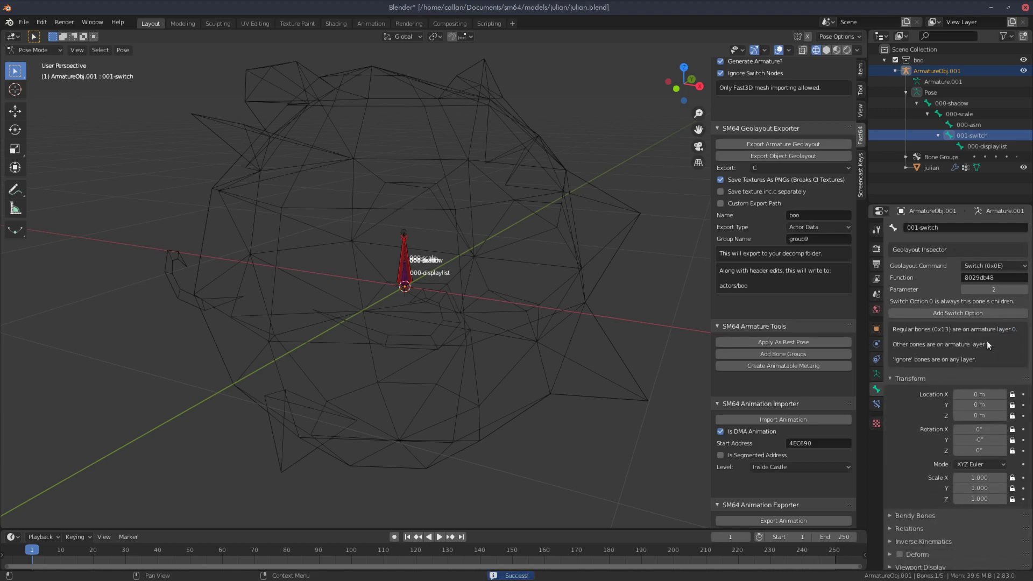
left_click(961, 315)
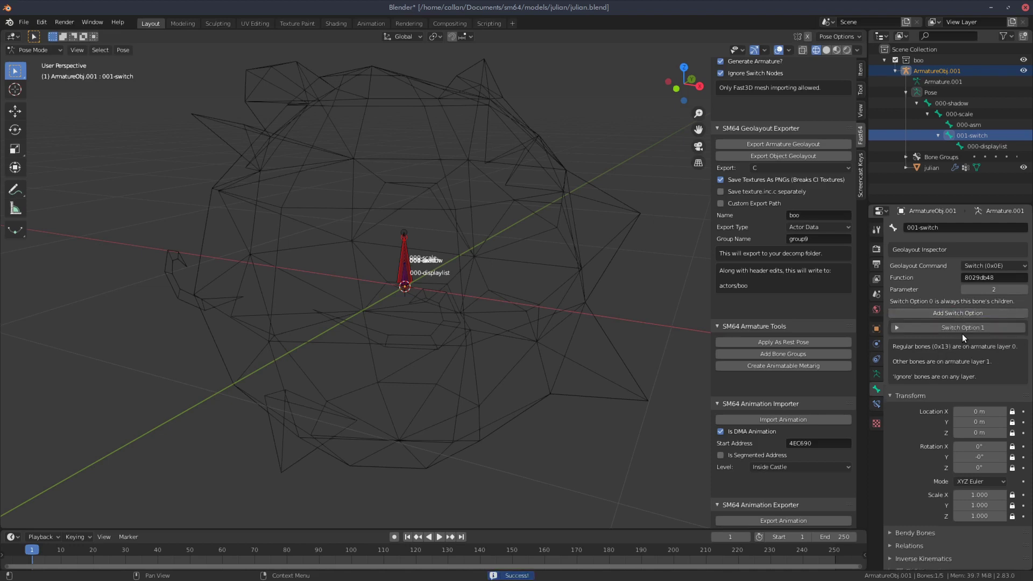
left_click(961, 328)
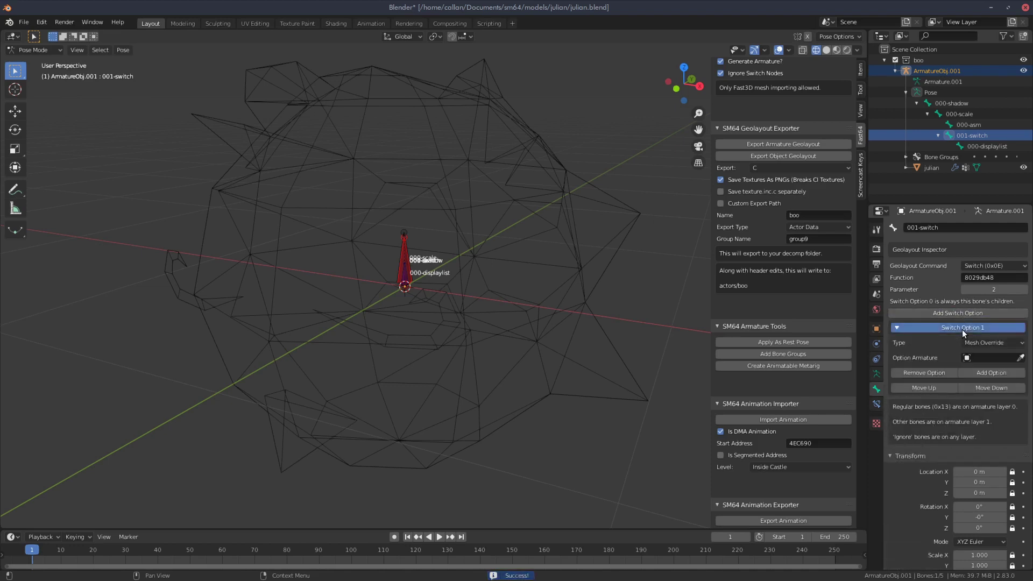
left_click(998, 344)
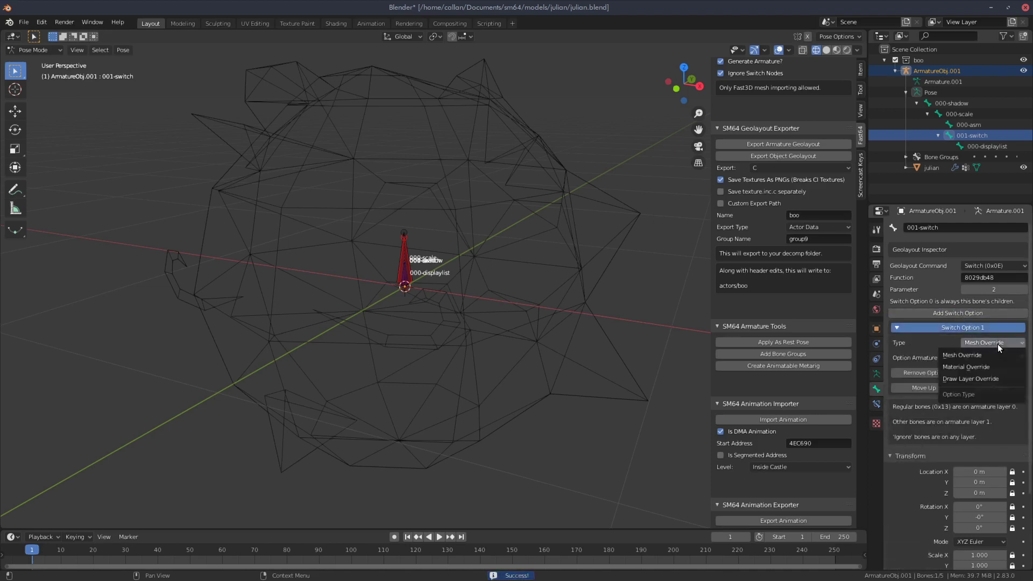
left_click(987, 379)
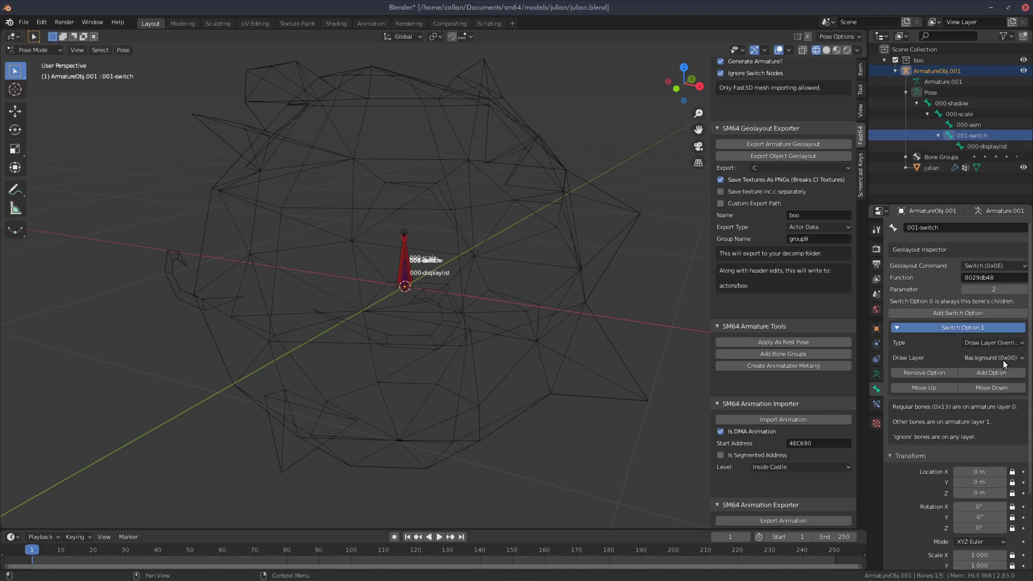
left_click(1003, 358)
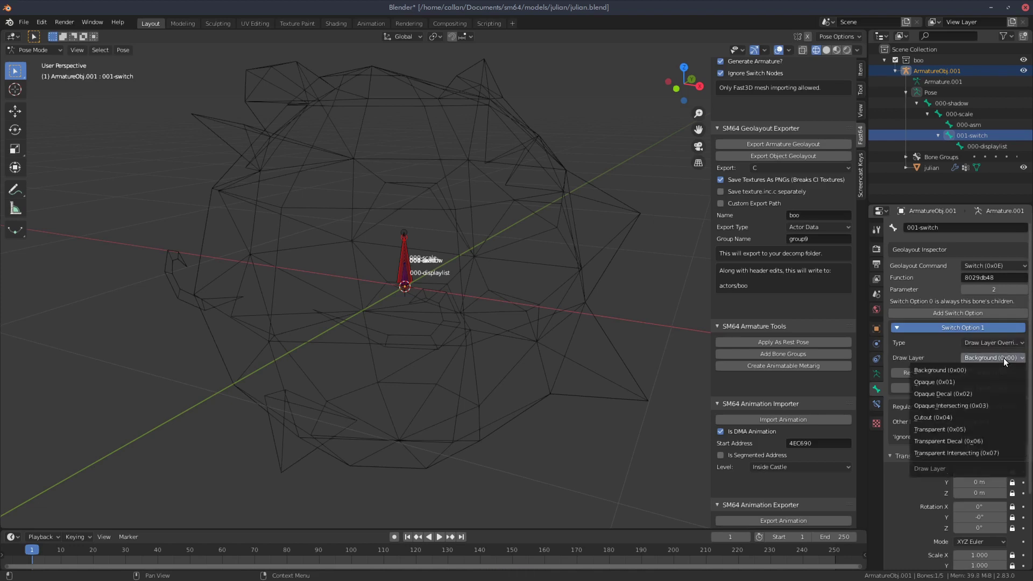
left_click(970, 427)
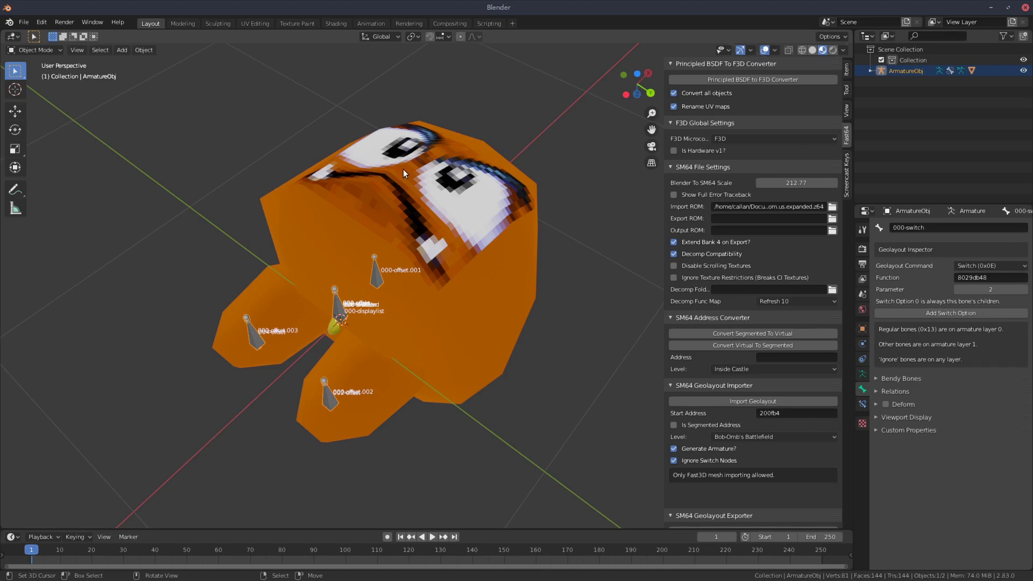
- Put the goomba armature in Pose Mode, display the model as wireframe, and select the overlapping 000-switch bone
middle_click_drag(291, 285, 307, 249)
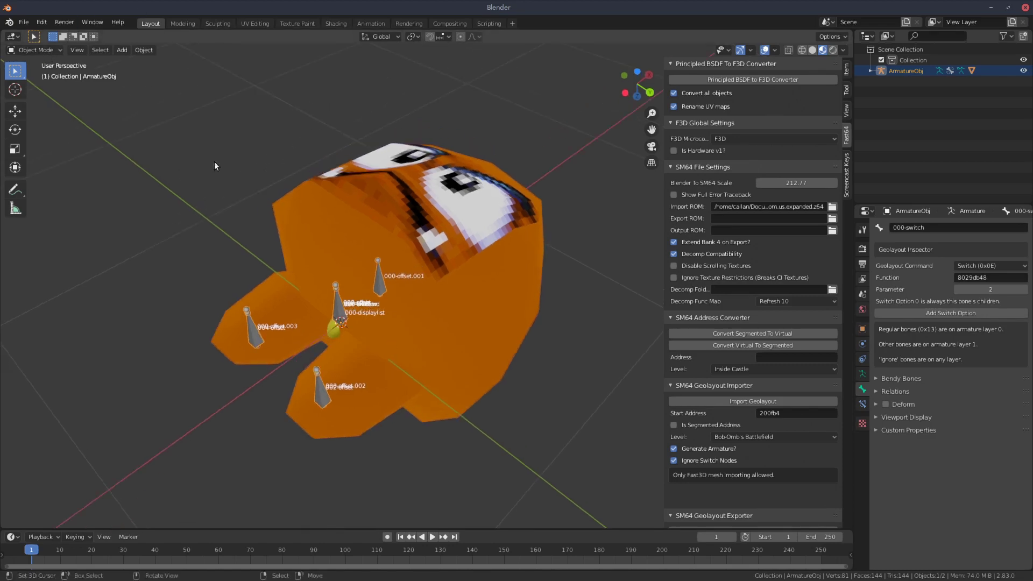
left_click(39, 48)
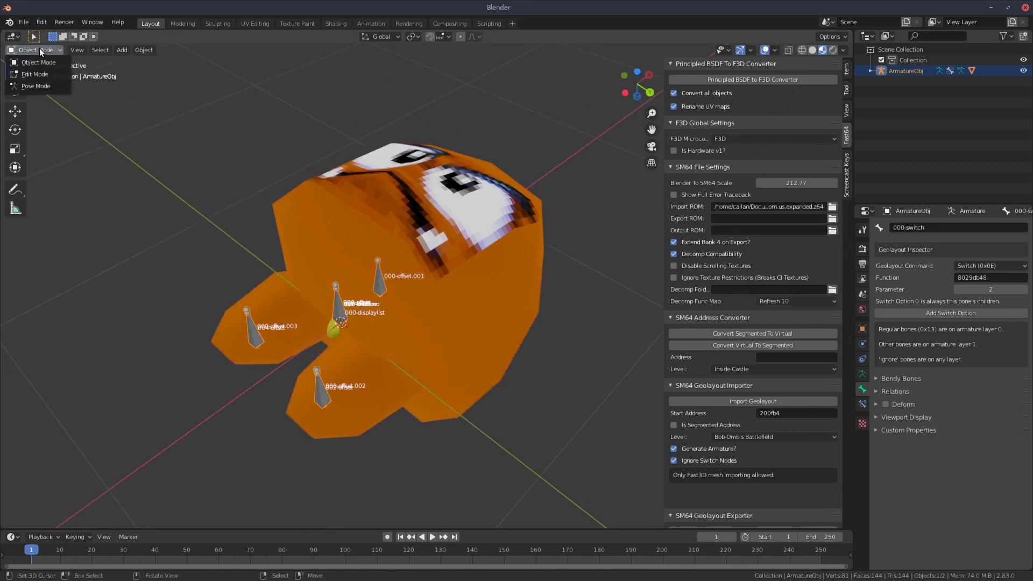
left_click(42, 87)
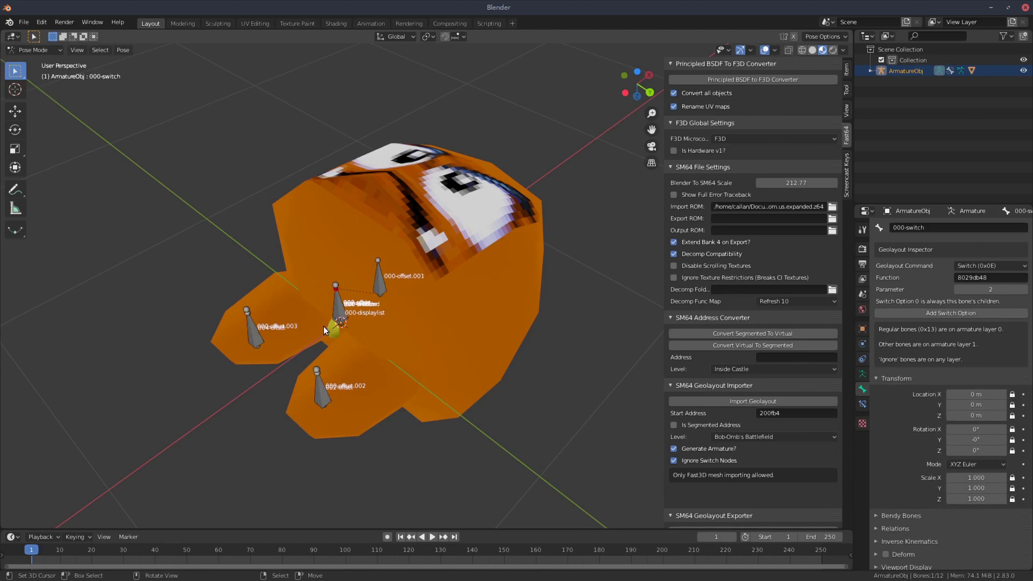
left_click(342, 319)
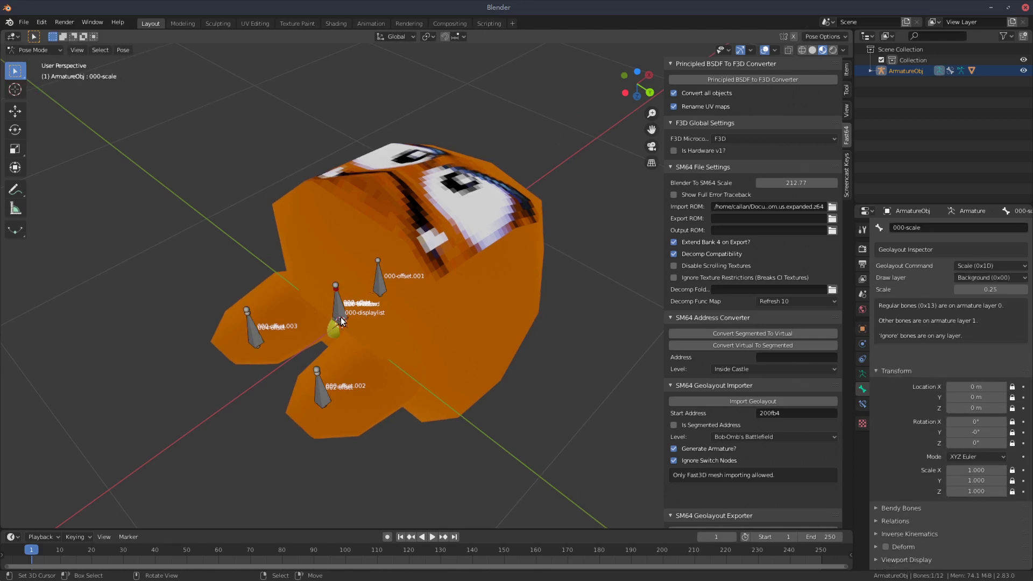
left_click(801, 50)
scroll(424, 312, "up", 1)
middle_click_drag(423, 311, 371, 239)
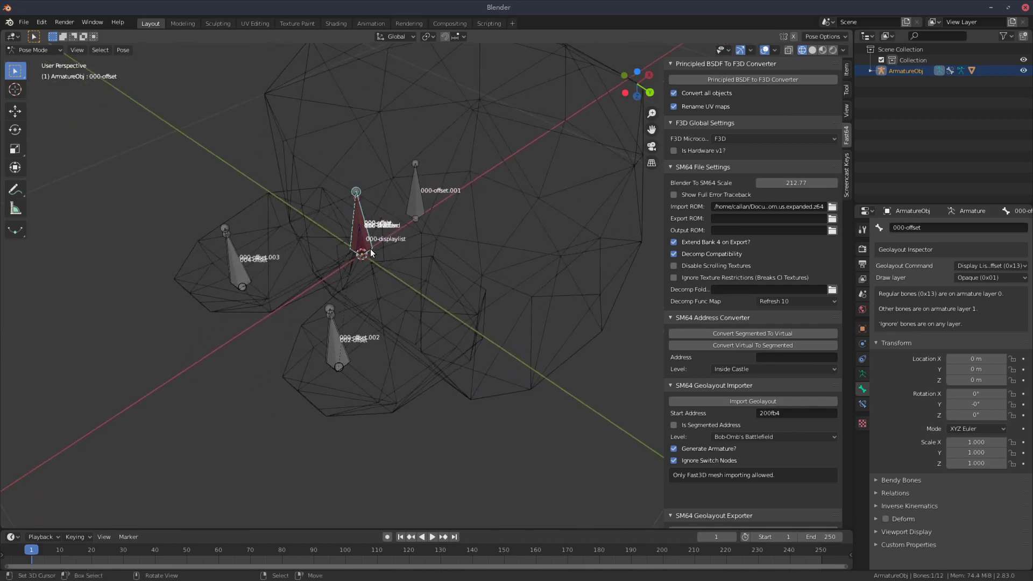
left_click(360, 242)
left_click(360, 242)
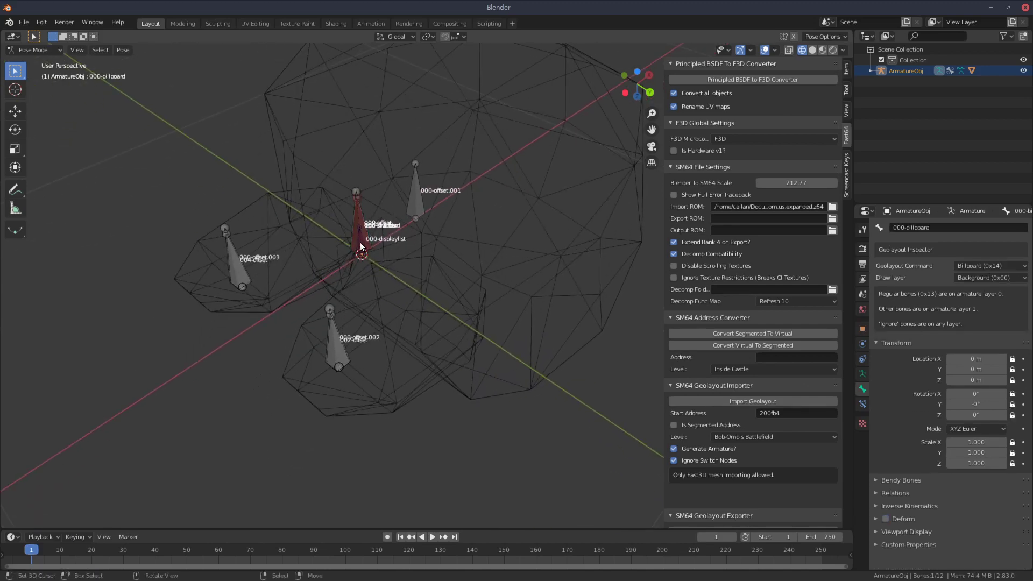
left_click(360, 242)
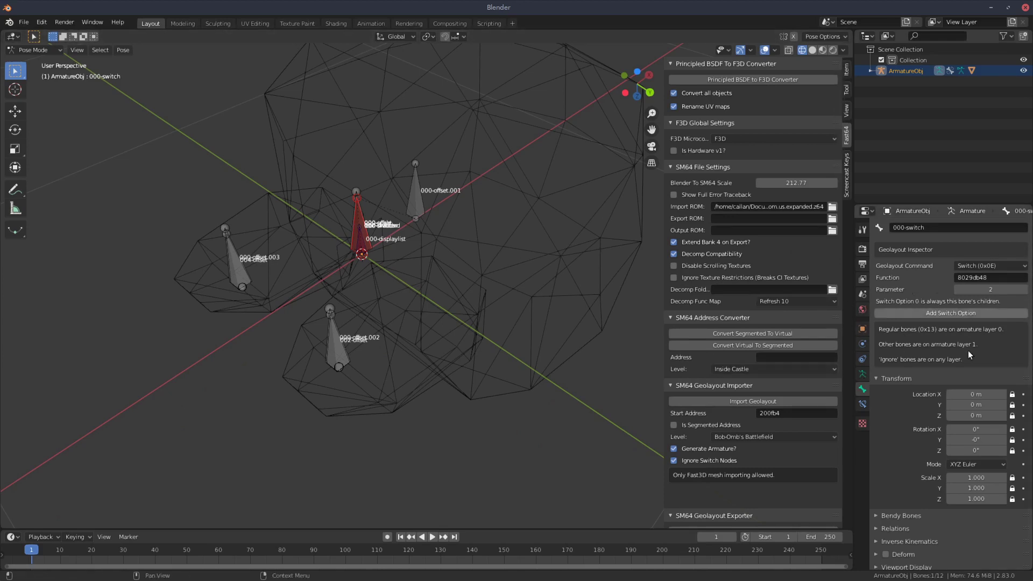
- Add a switch option to the 000-switch bone and set its type to Material Override
left_click(979, 314)
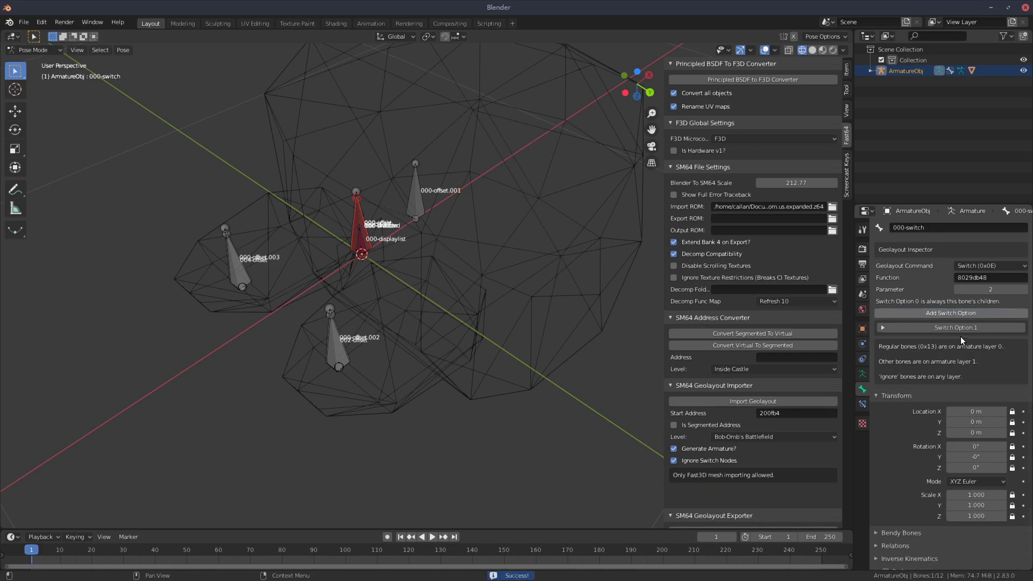
left_click(950, 327)
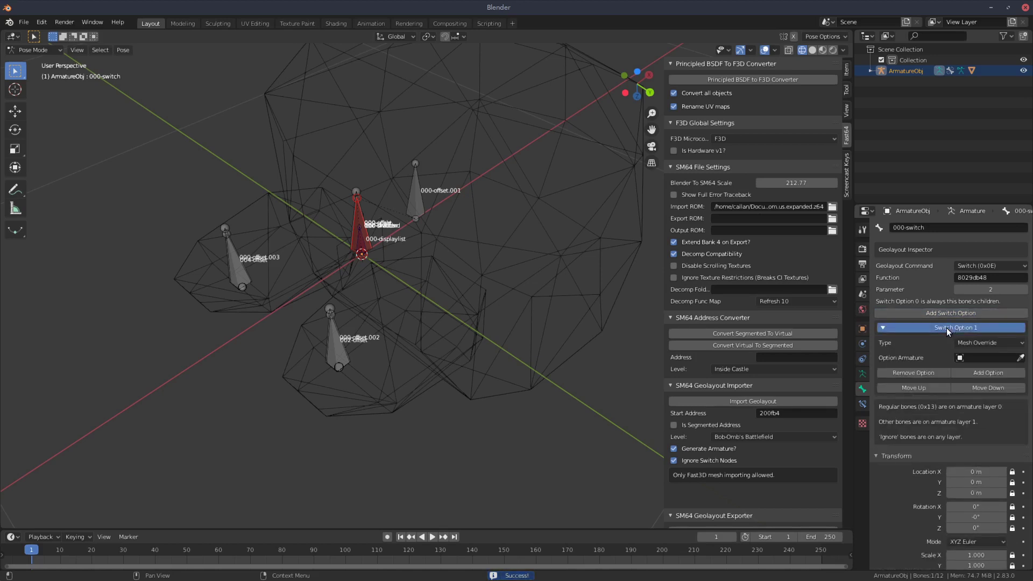
left_click(993, 343)
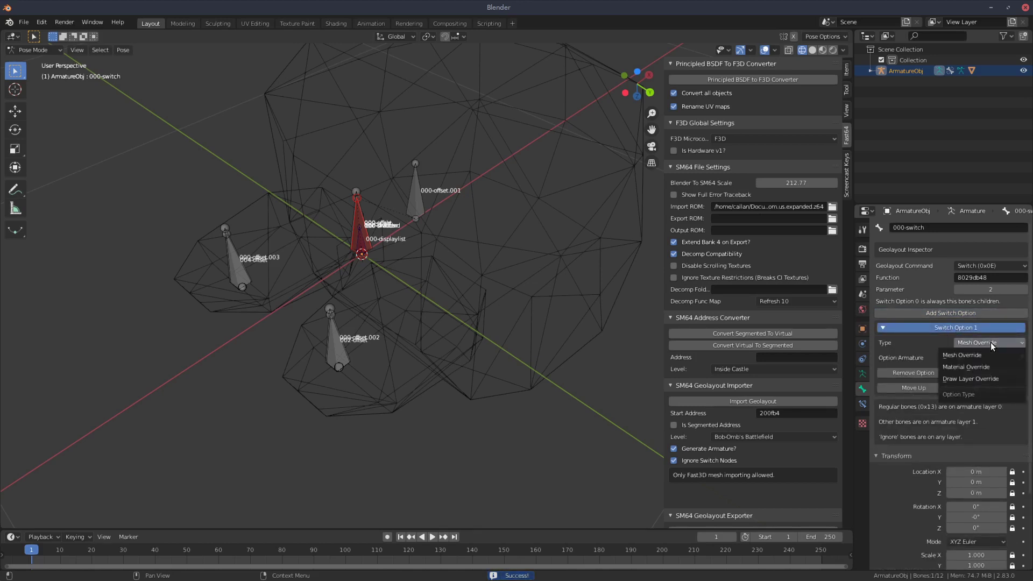
left_click(981, 367)
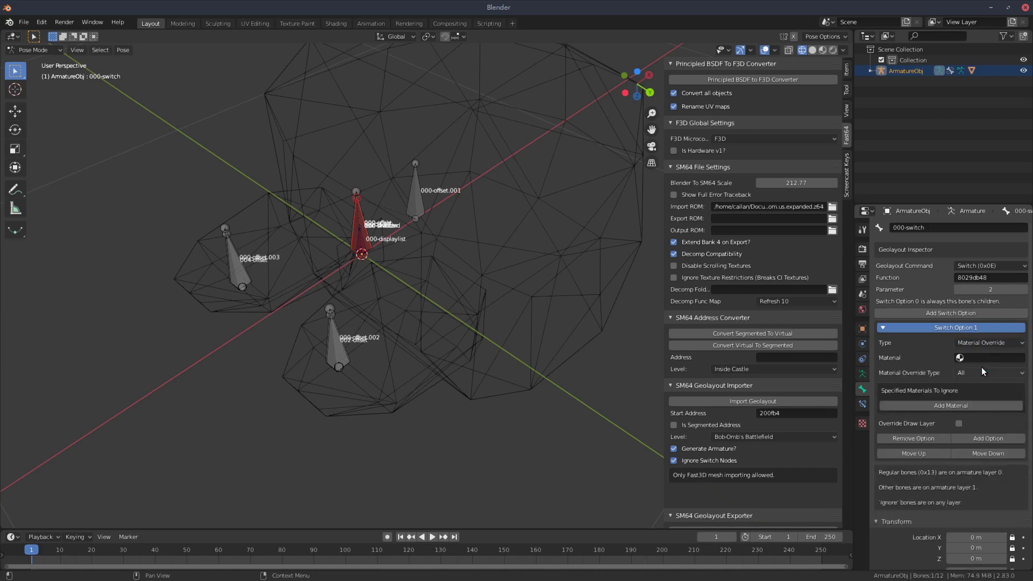
- Restore the material preview shading, return to Object Mode, and show the materials of the skinned goomba mesh
left_click(813, 50)
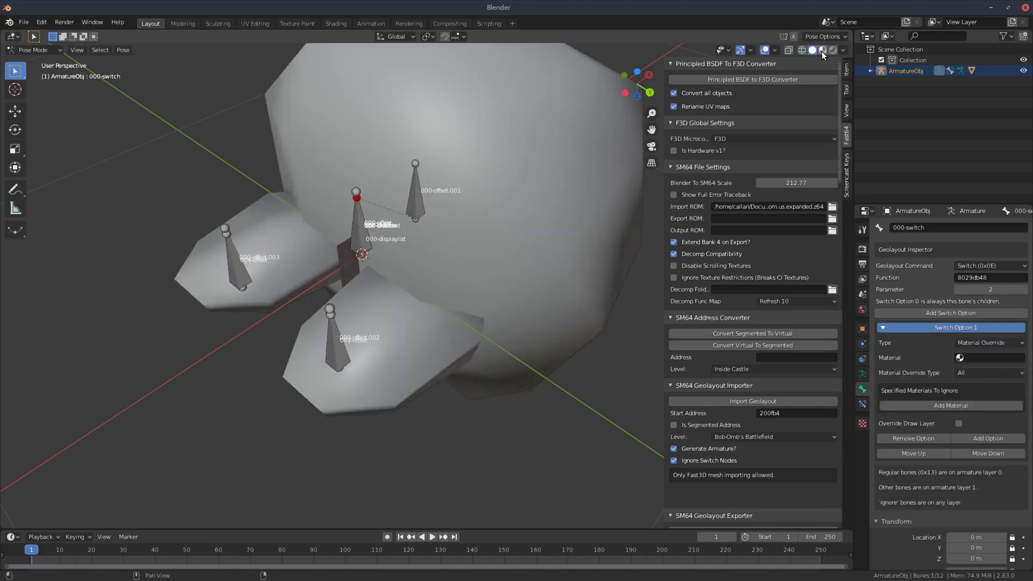
left_click(822, 50)
mouse_move(481, 124)
middle_mouse_down()
mouse_move(426, 188)
mouse_move(431, 214)
mouse_move(421, 206)
middle_mouse_up()
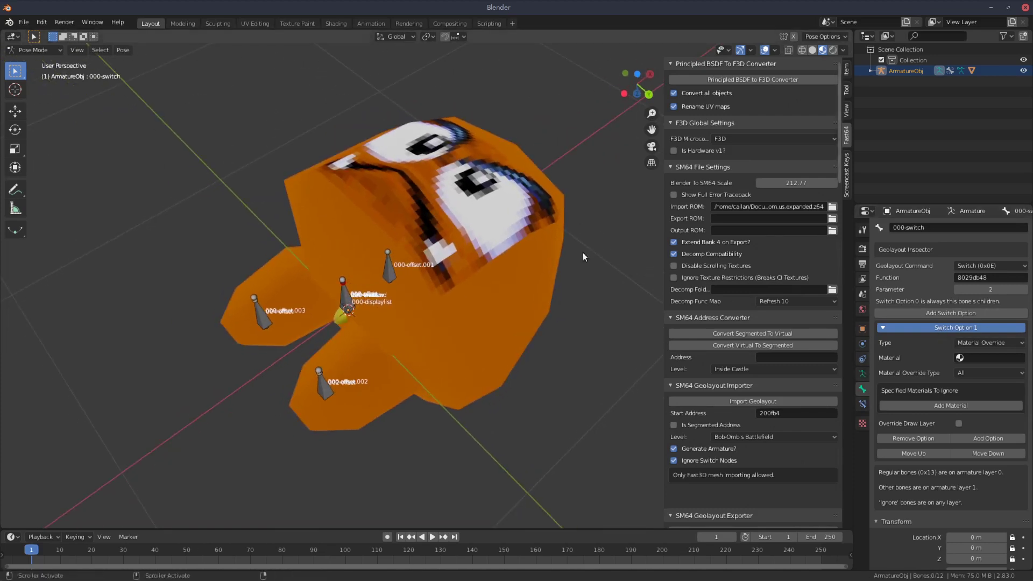
left_click(34, 49)
left_click(35, 60)
left_click(464, 193)
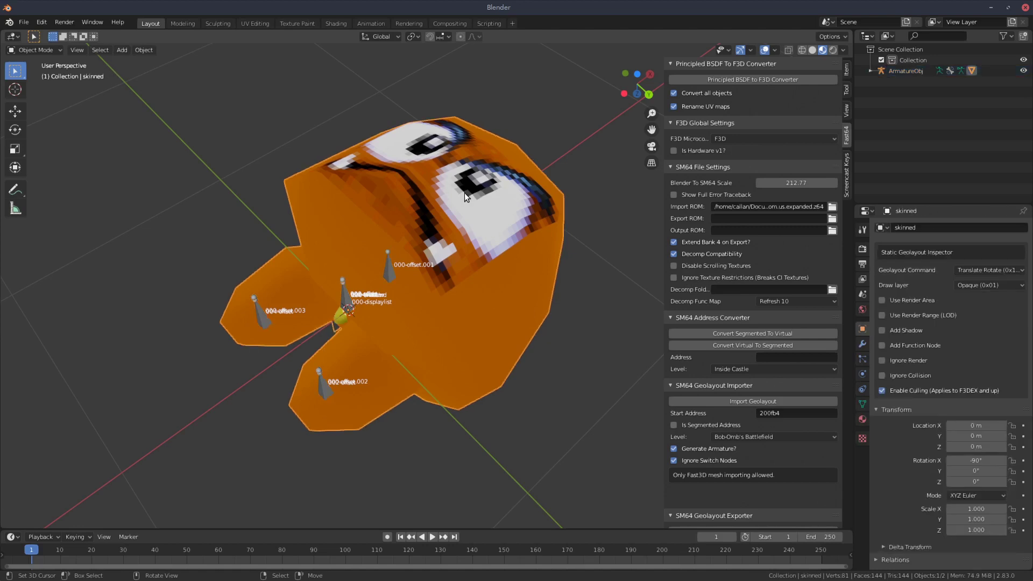
left_click(861, 418)
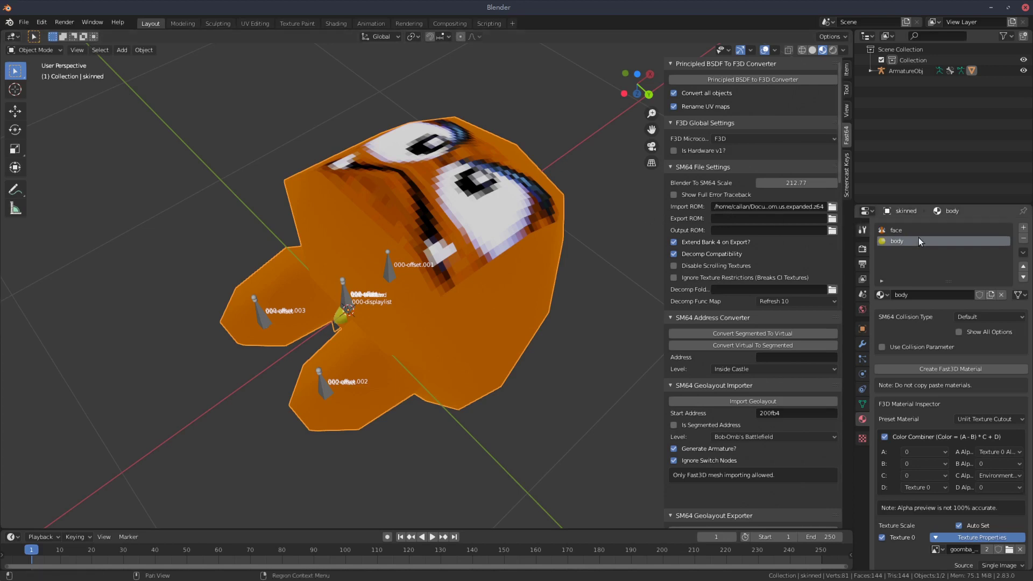
- Create a new Fast3D material on the skinned mesh with the Shaded Texture preset
left_click(938, 369)
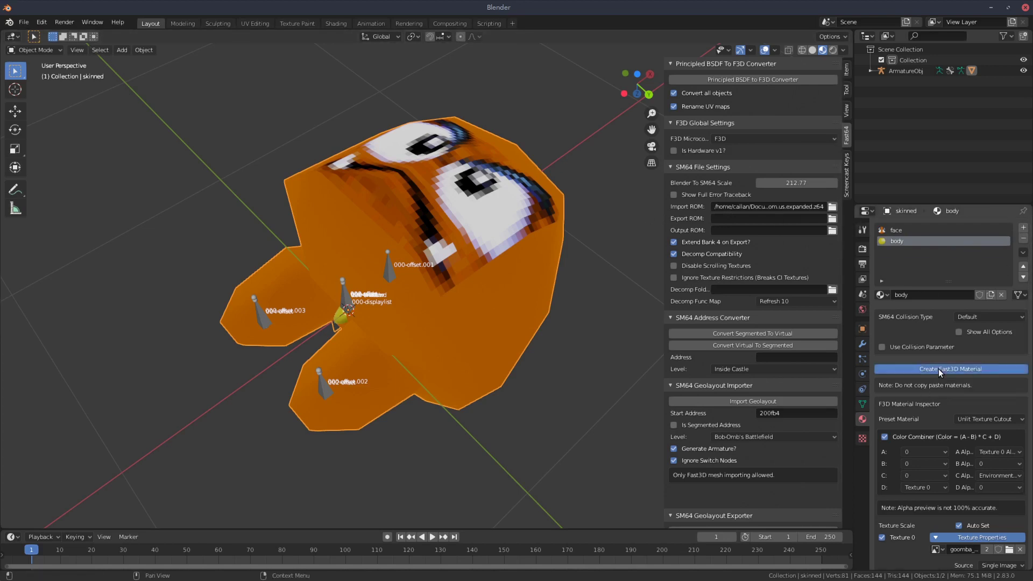
left_click(998, 419)
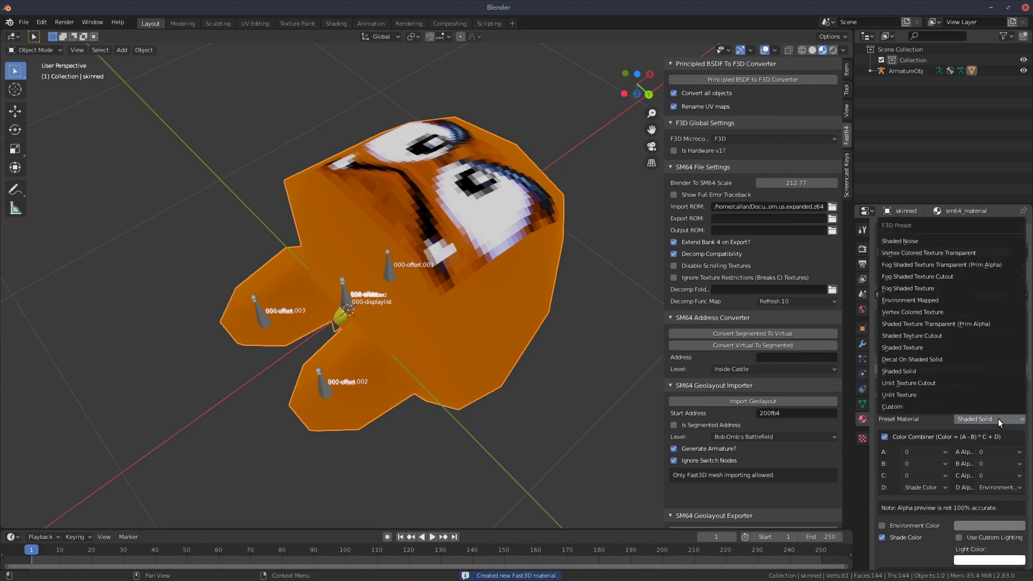
left_click(895, 343)
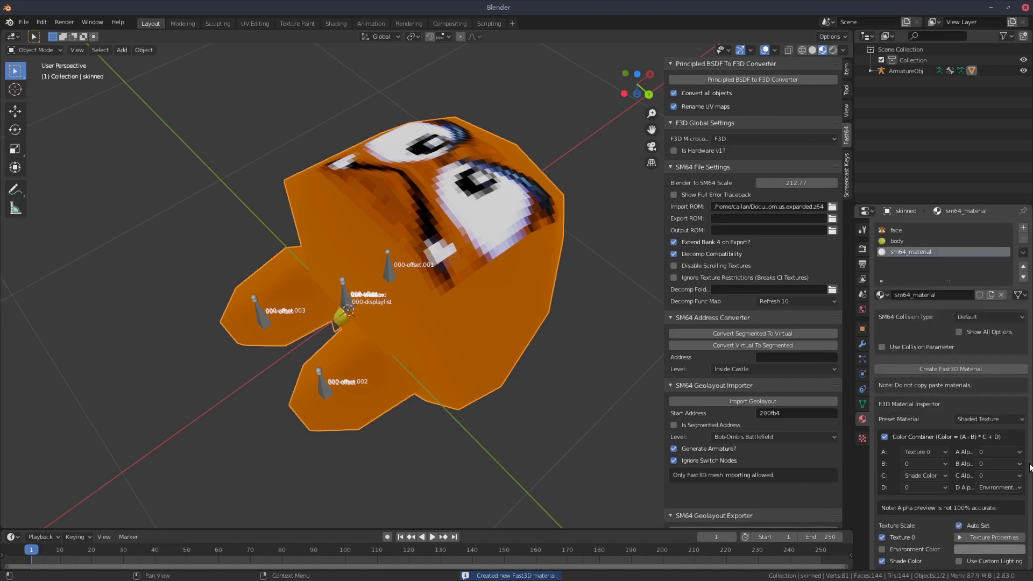
- Load goomba_face_blink.rgba16.png as the Texture 0 image of the new sm64_material
left_click(999, 537)
left_click(1008, 550)
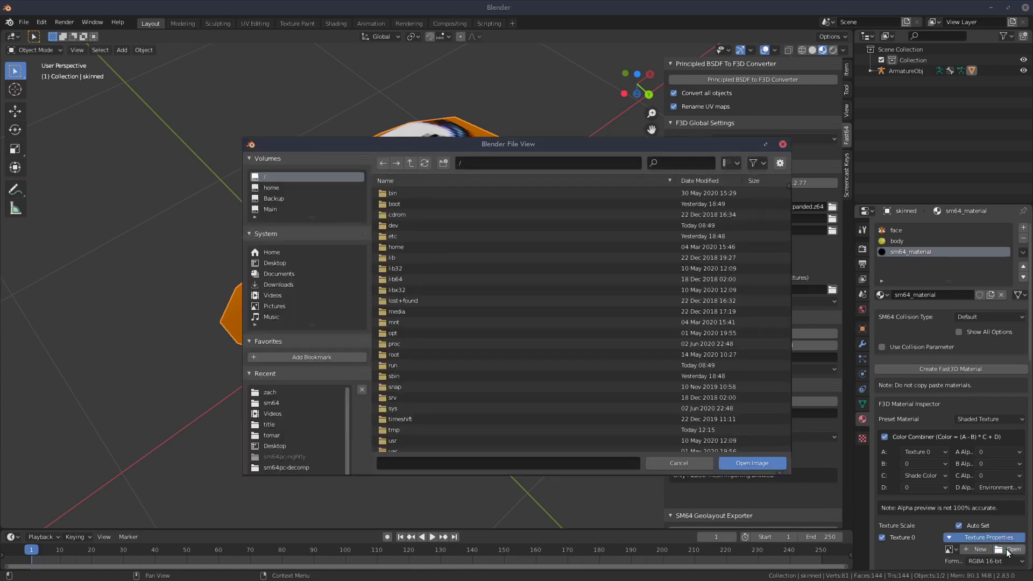
left_click(270, 393)
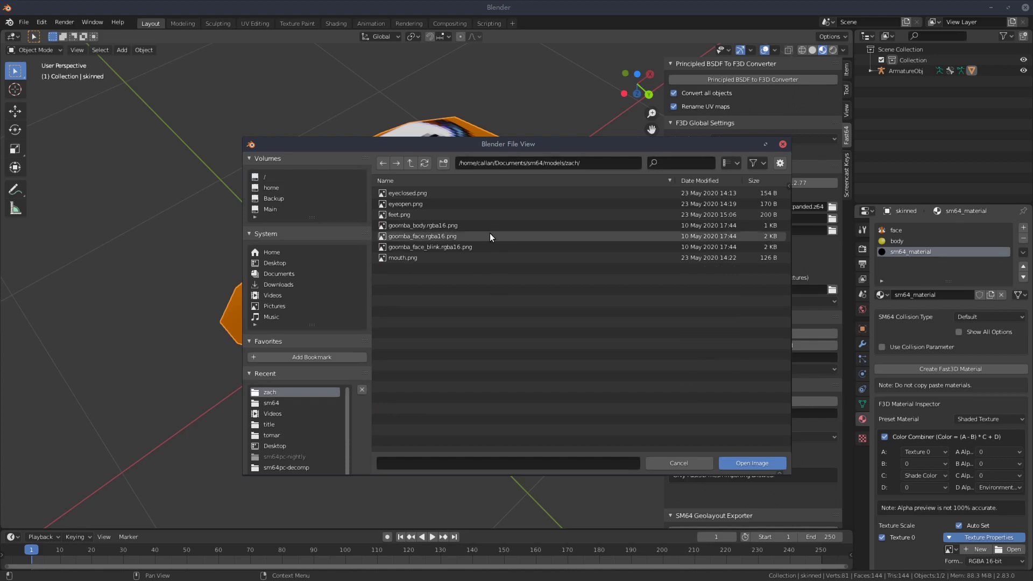
double_click(435, 246)
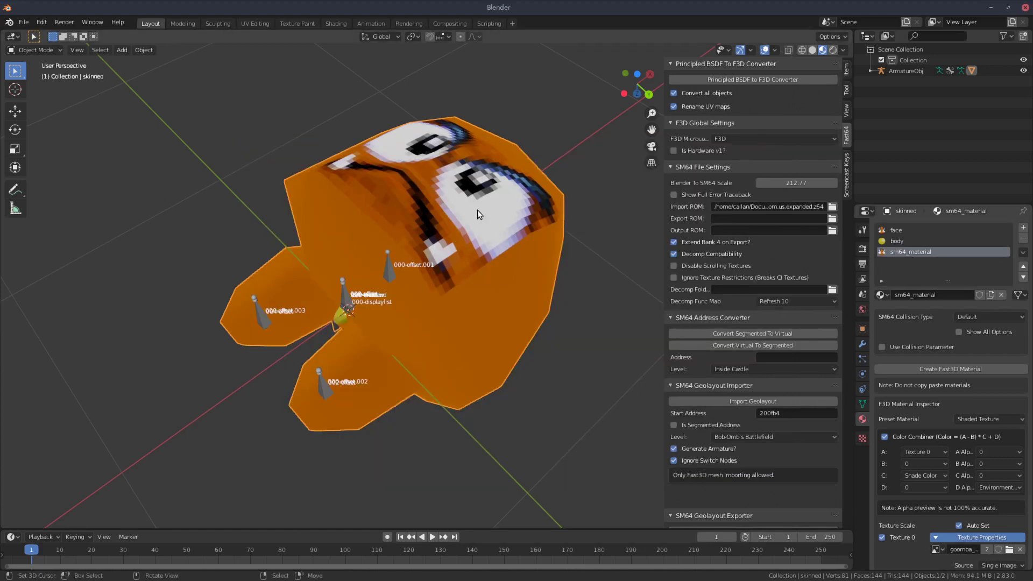
- Select the goomba armature in Pose Mode and show the bone properties of the 000-switch bone
left_click(55, 49)
left_click(401, 272)
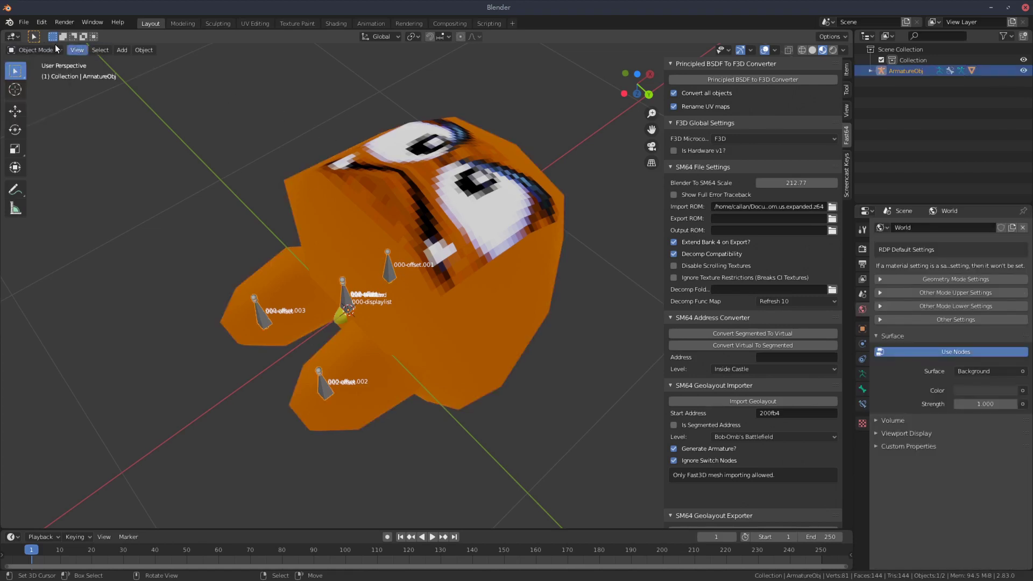
left_click(35, 48)
left_click(44, 88)
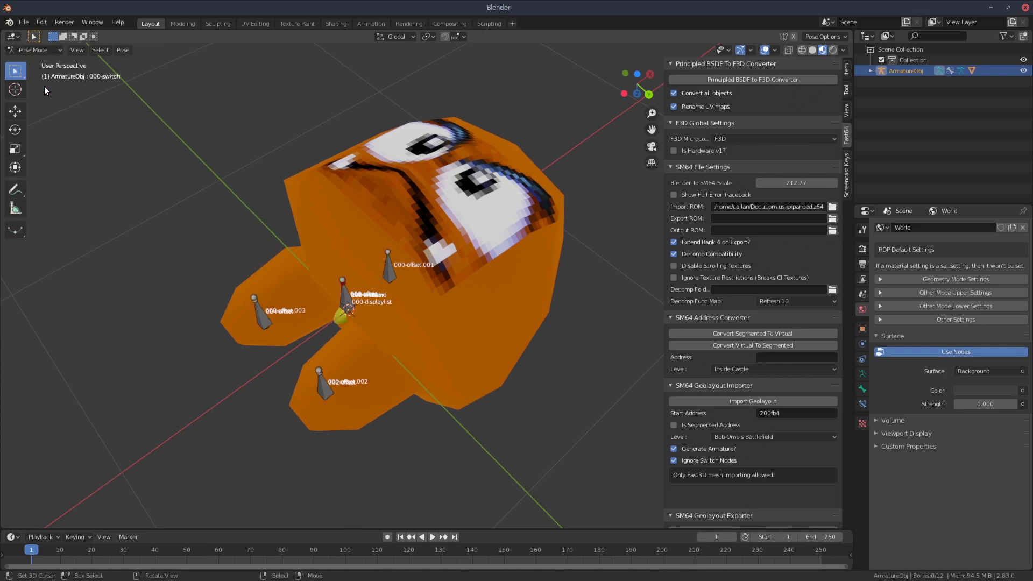
left_click(864, 389)
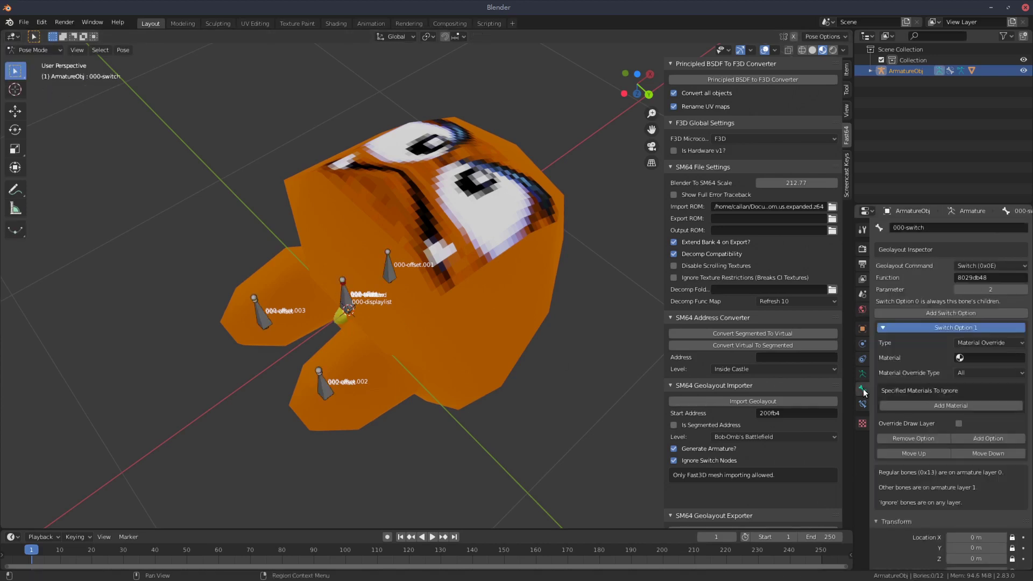
- Set the override material of Switch Option 1 to sm64_material
scroll(428, 316, "up", 1)
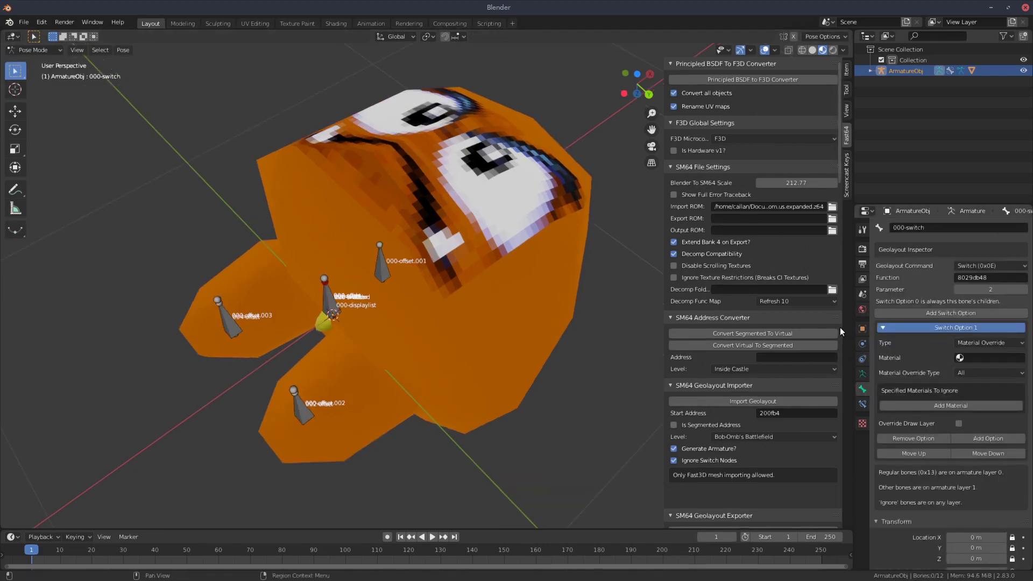
left_click(961, 359)
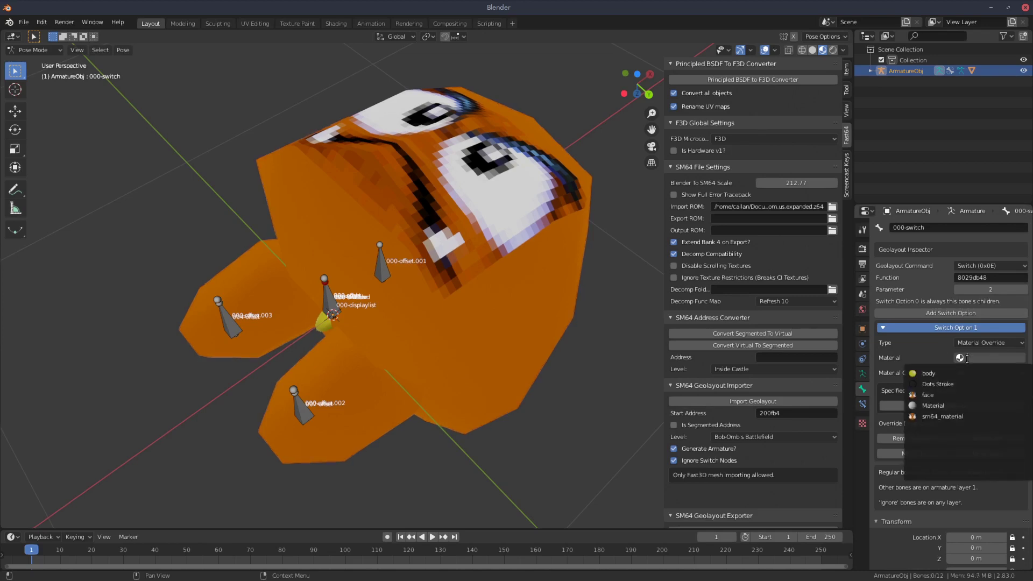
left_click(943, 417)
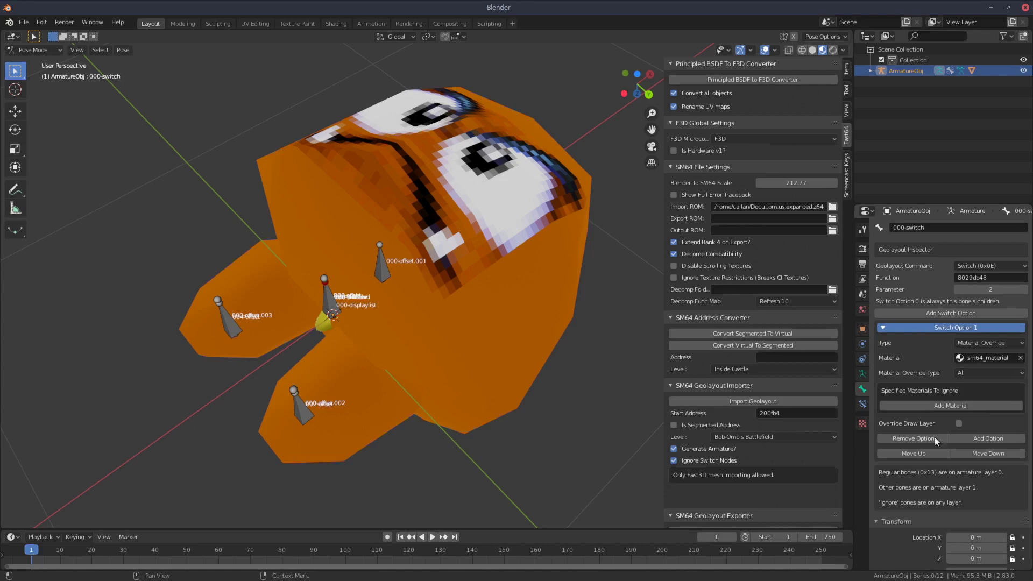
- Set the Material Override Type to Specific and add face as the specified material to override
left_click(976, 374)
left_click(970, 396)
left_click(946, 406)
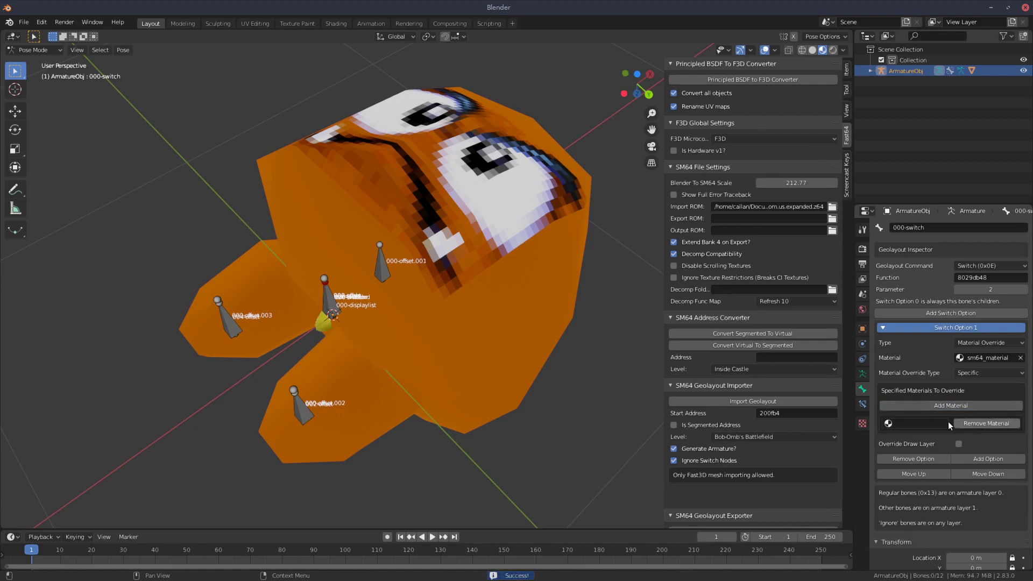
left_click(936, 423)
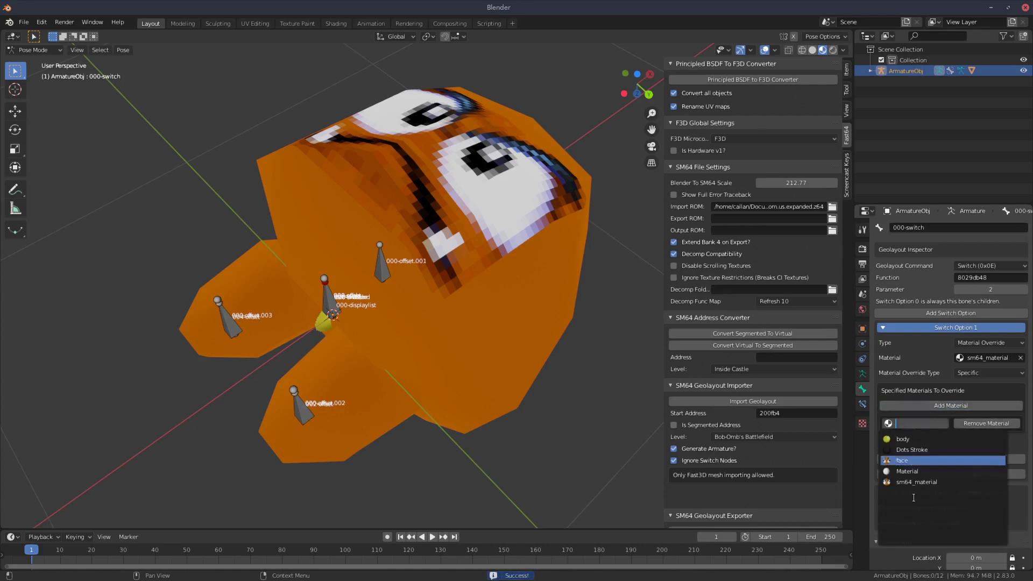
left_click(908, 460)
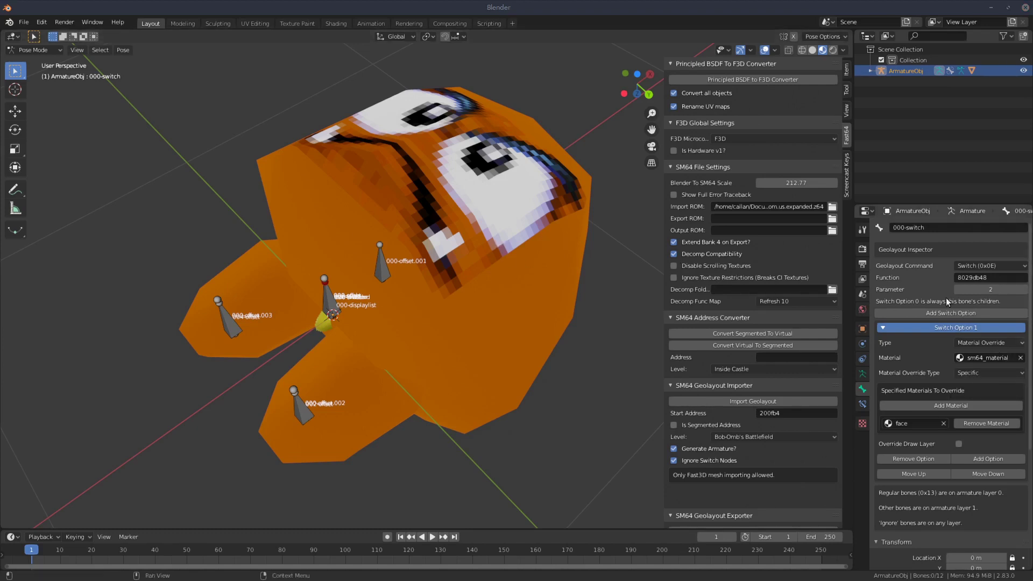
scroll(941, 380, "down", 2)
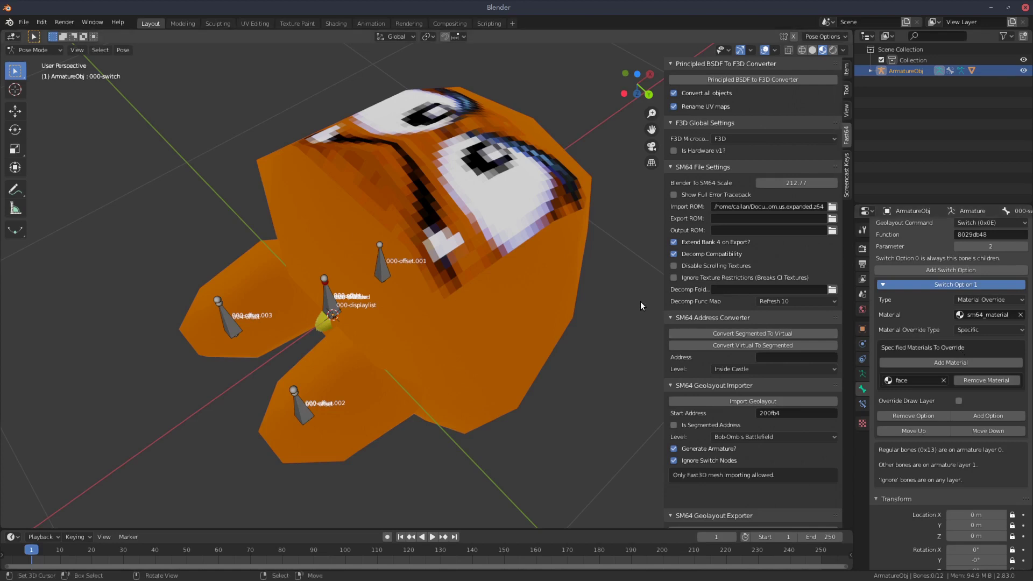
scroll(999, 357, "up", 2)
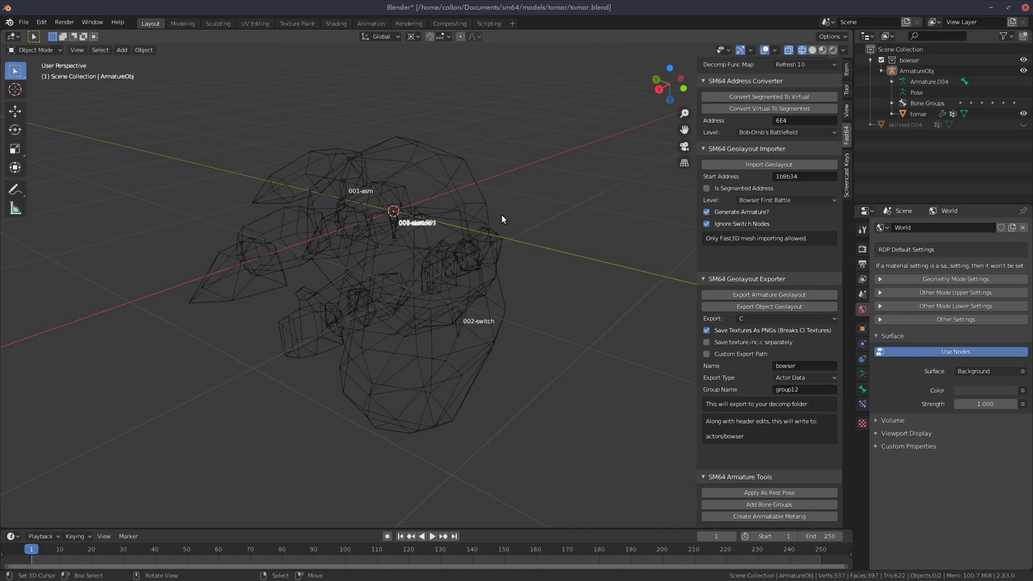
- Select the ArmatureObj armature in tomar.blend and export its armature geolayout
middle_click_drag(448, 365, 422, 230)
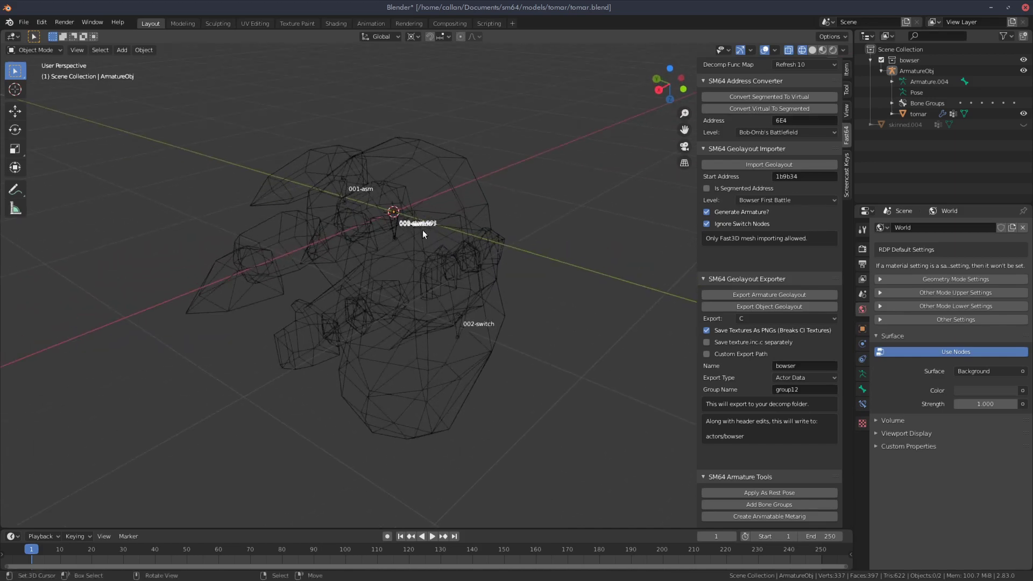
left_click(393, 235)
left_click(393, 234)
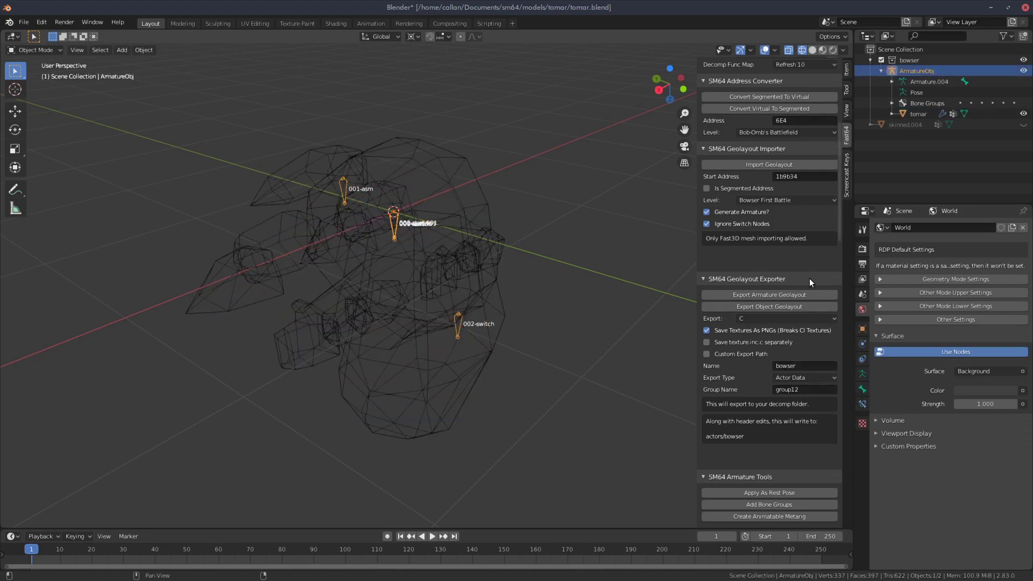
left_click(770, 295)
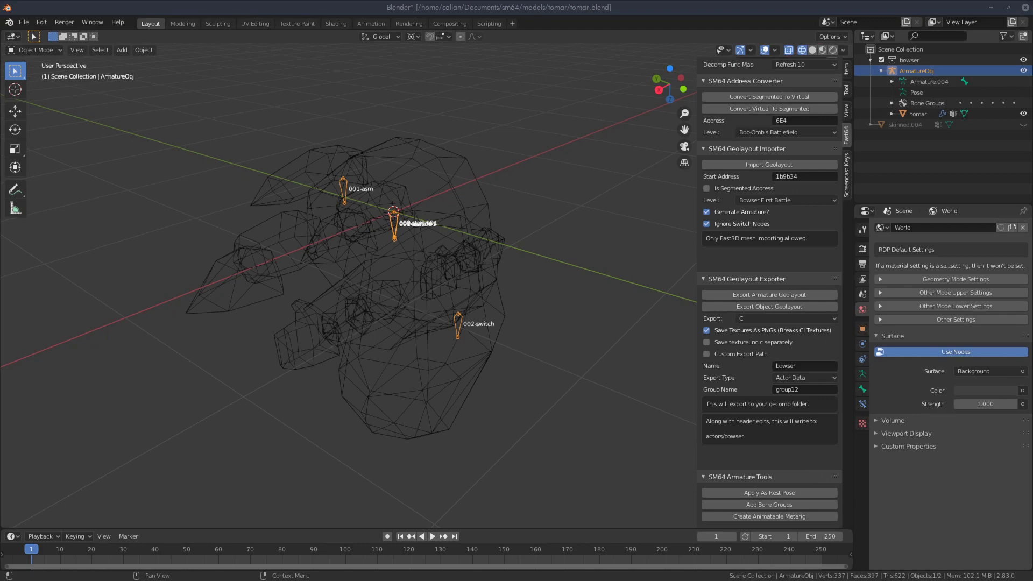
- Switch to the file manager and open geo.inc.c from the actors/bowser folder of sm64pc-decomp in Atom
key("alt+Tab")
left_click_drag(482, 160, 323, 102)
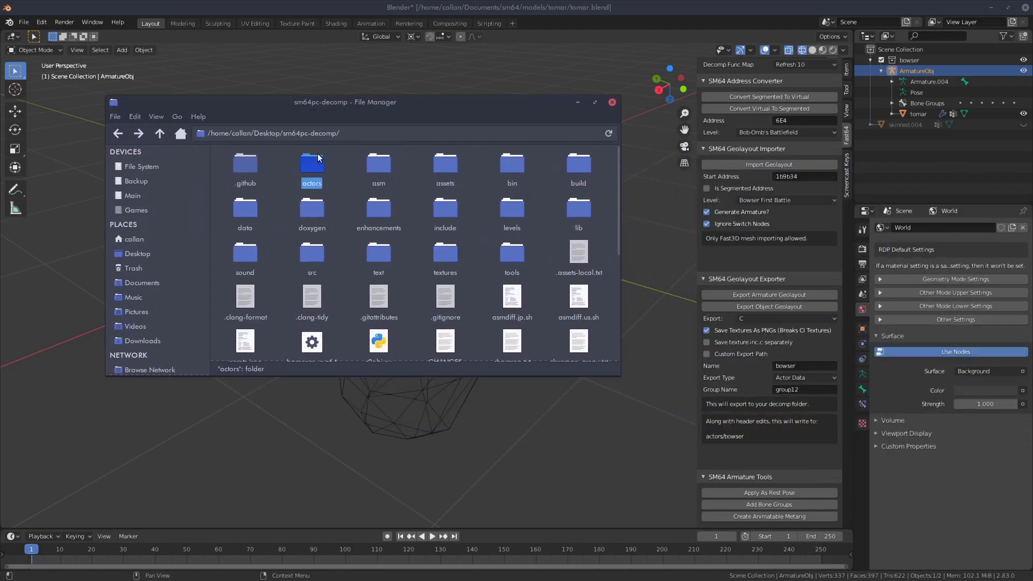
double_click(312, 162)
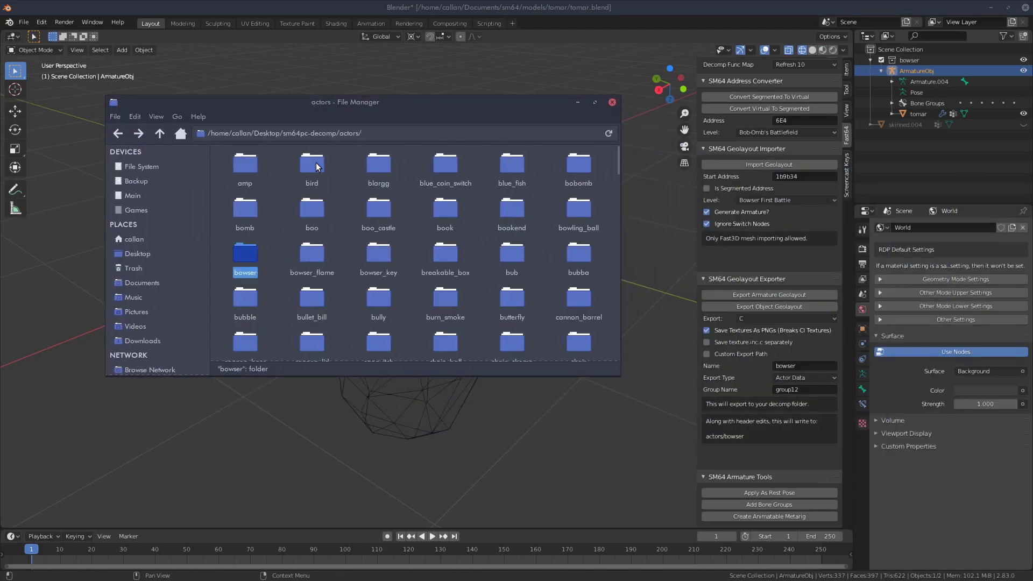
double_click(243, 256)
scroll(245, 258, "down", 5)
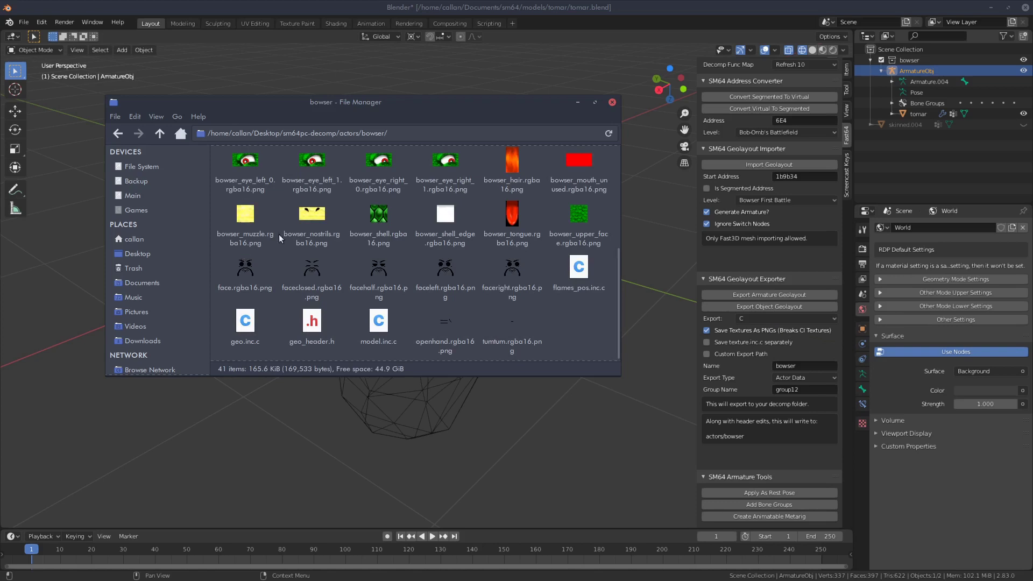
left_click(241, 318)
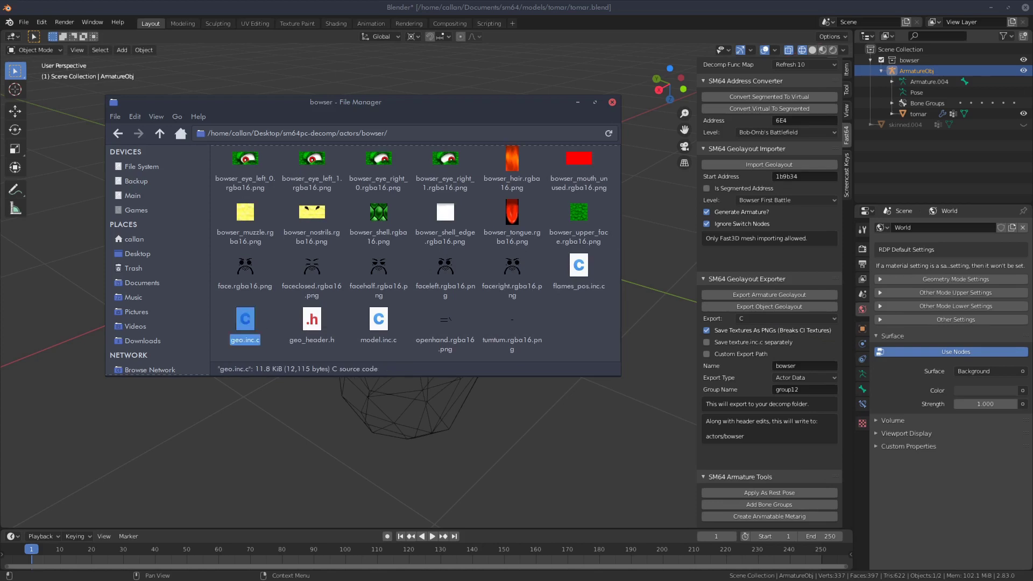
double_click(238, 312)
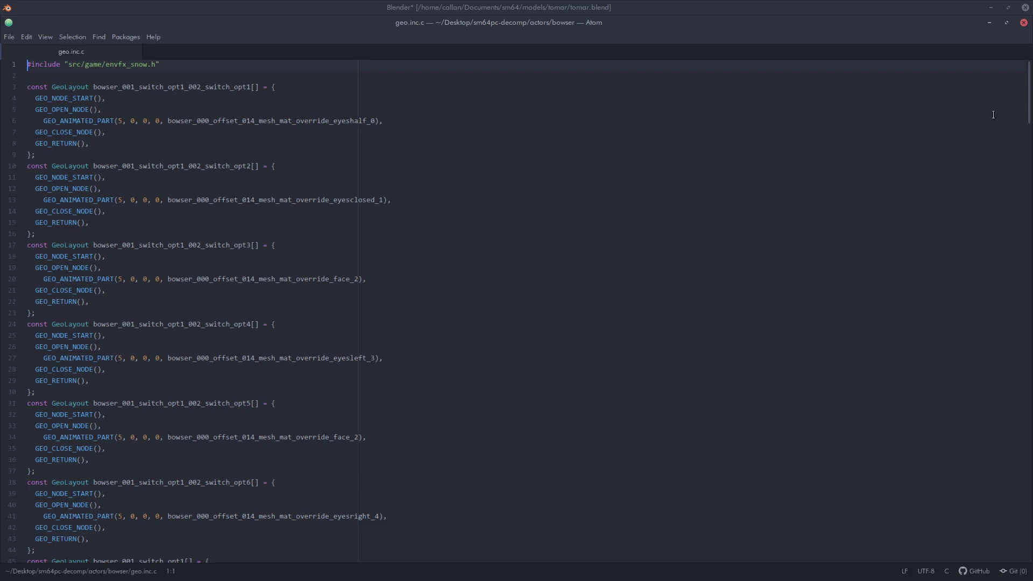
- Copy the entire bowser_geo GeoLayout block and paste the duplicate at the end of geo.inc.c
scroll(1001, 431, "down", 20)
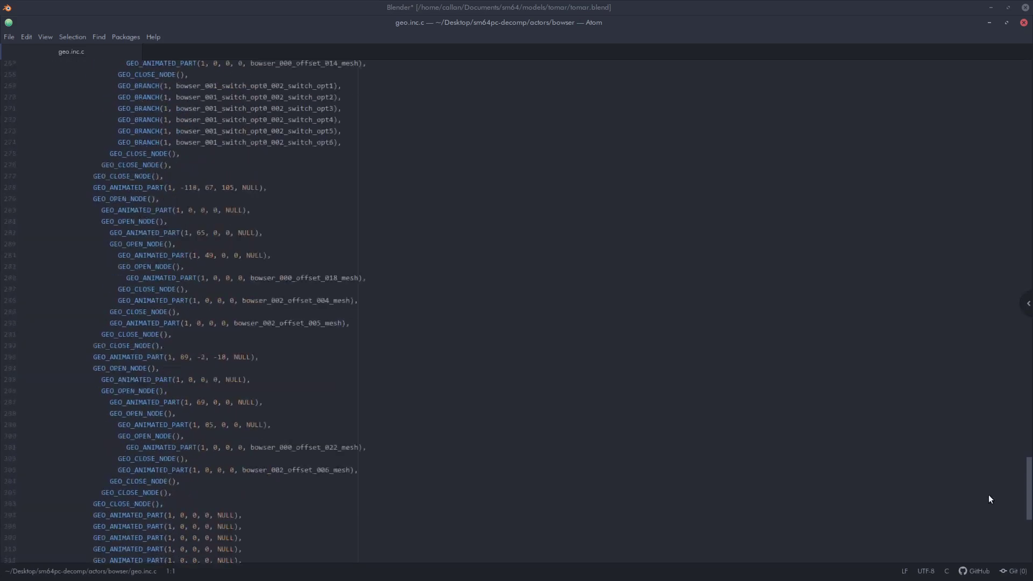
scroll(985, 522, "down", 4)
scroll(986, 496, "up", 7)
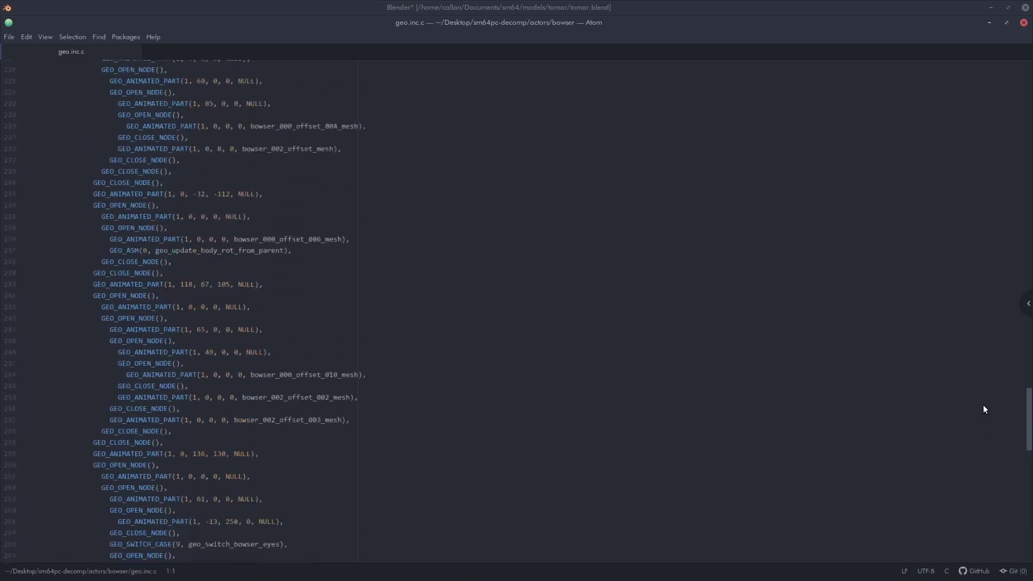
scroll(973, 387, "up", 8)
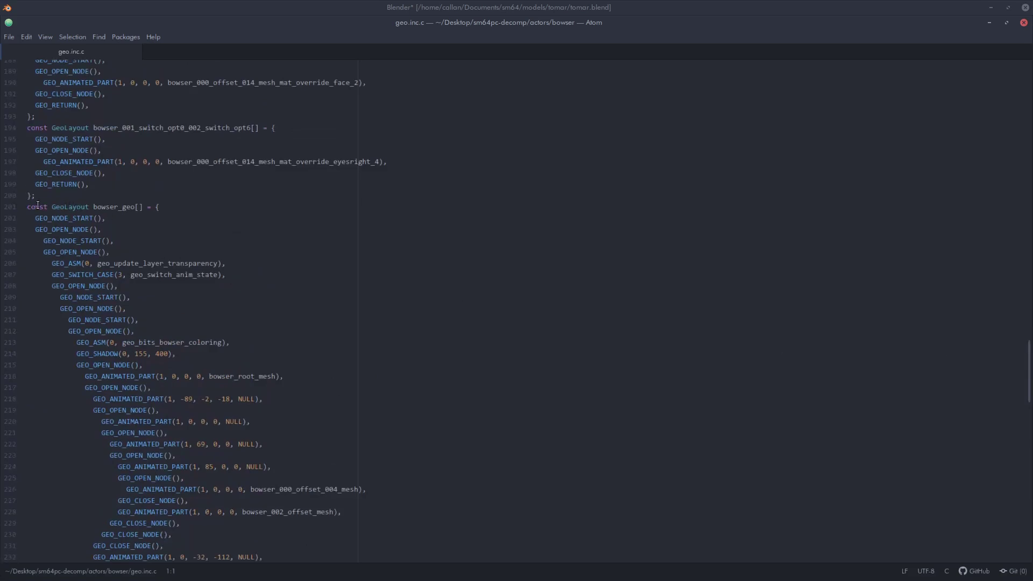
left_click_drag(38, 205, 156, 206)
key("Up")
left_click_drag(26, 206, 79, 538)
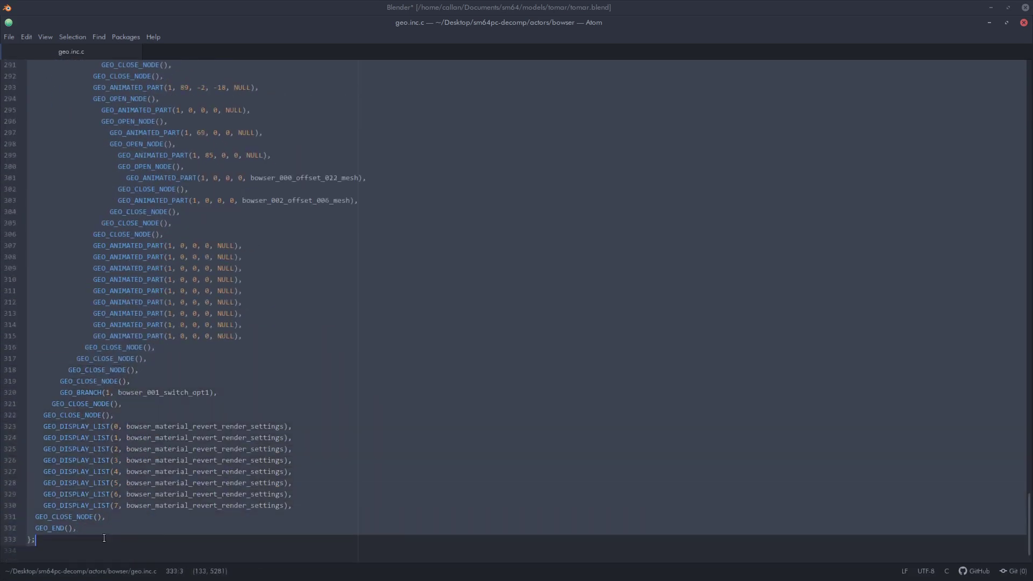
left_click(71, 547)
key("ctrl+v")
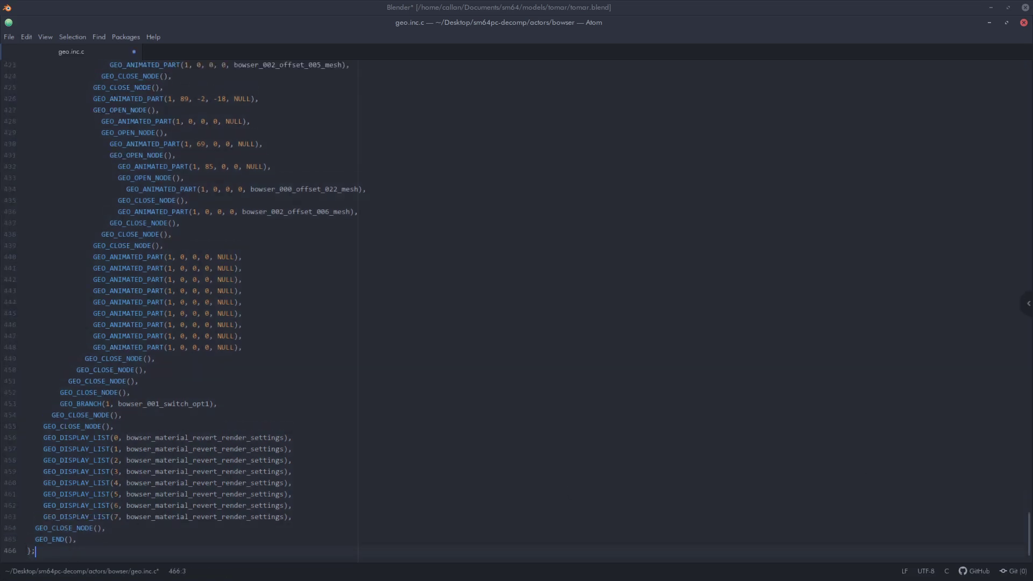
- Rename the duplicated GeoLayout from bowser_geo to bowser2_geo
left_click_drag(1028, 530, 1015, 409)
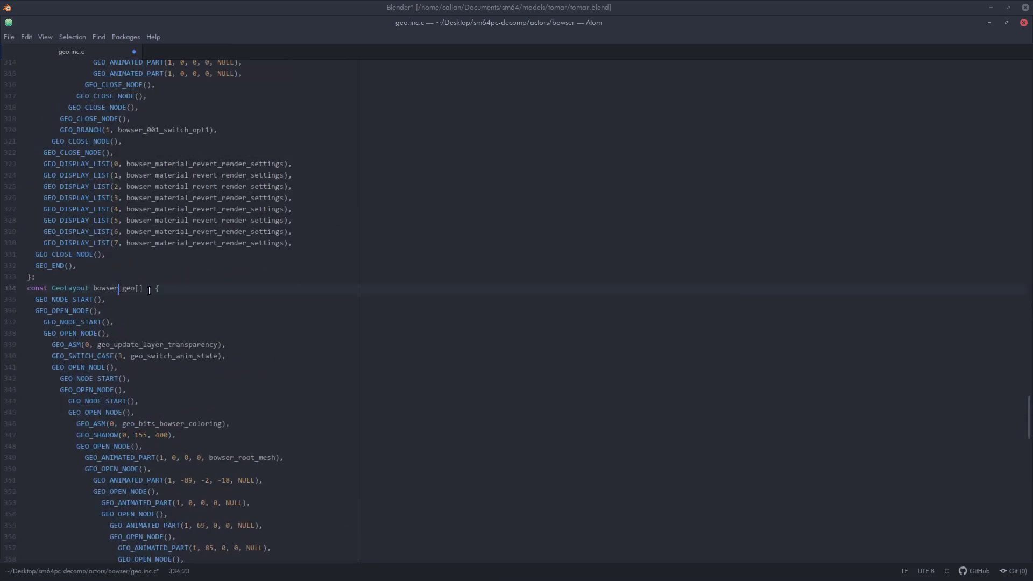
type("2")
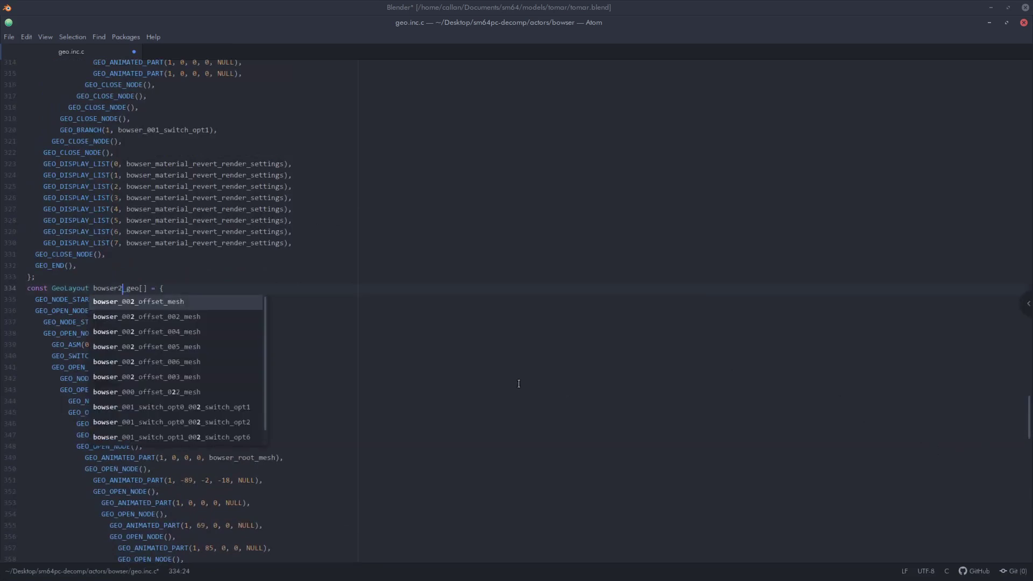
left_click(519, 383)
left_click_drag(1029, 434, 977, 295)
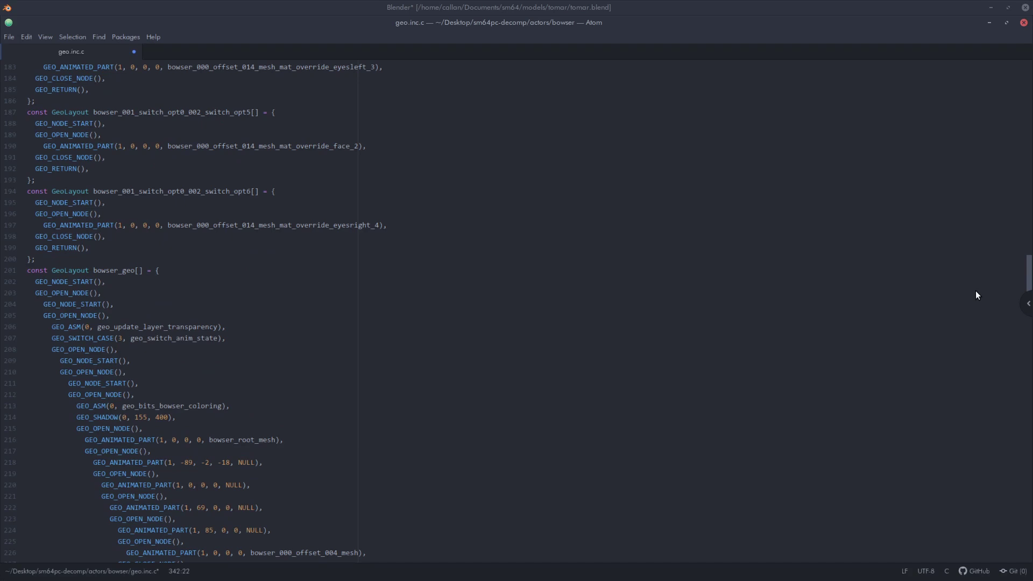
left_click_drag(976, 291, 978, 575)
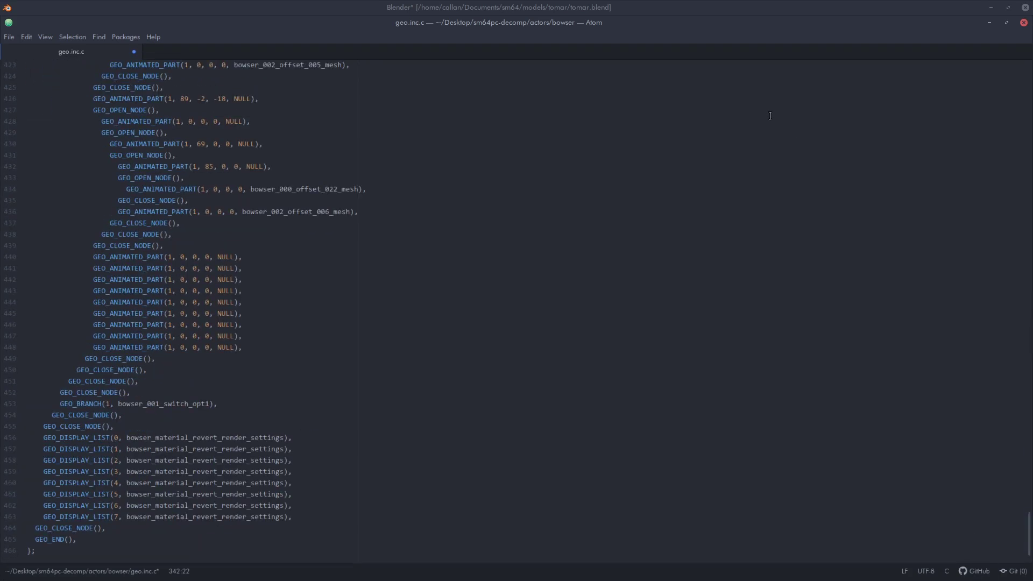